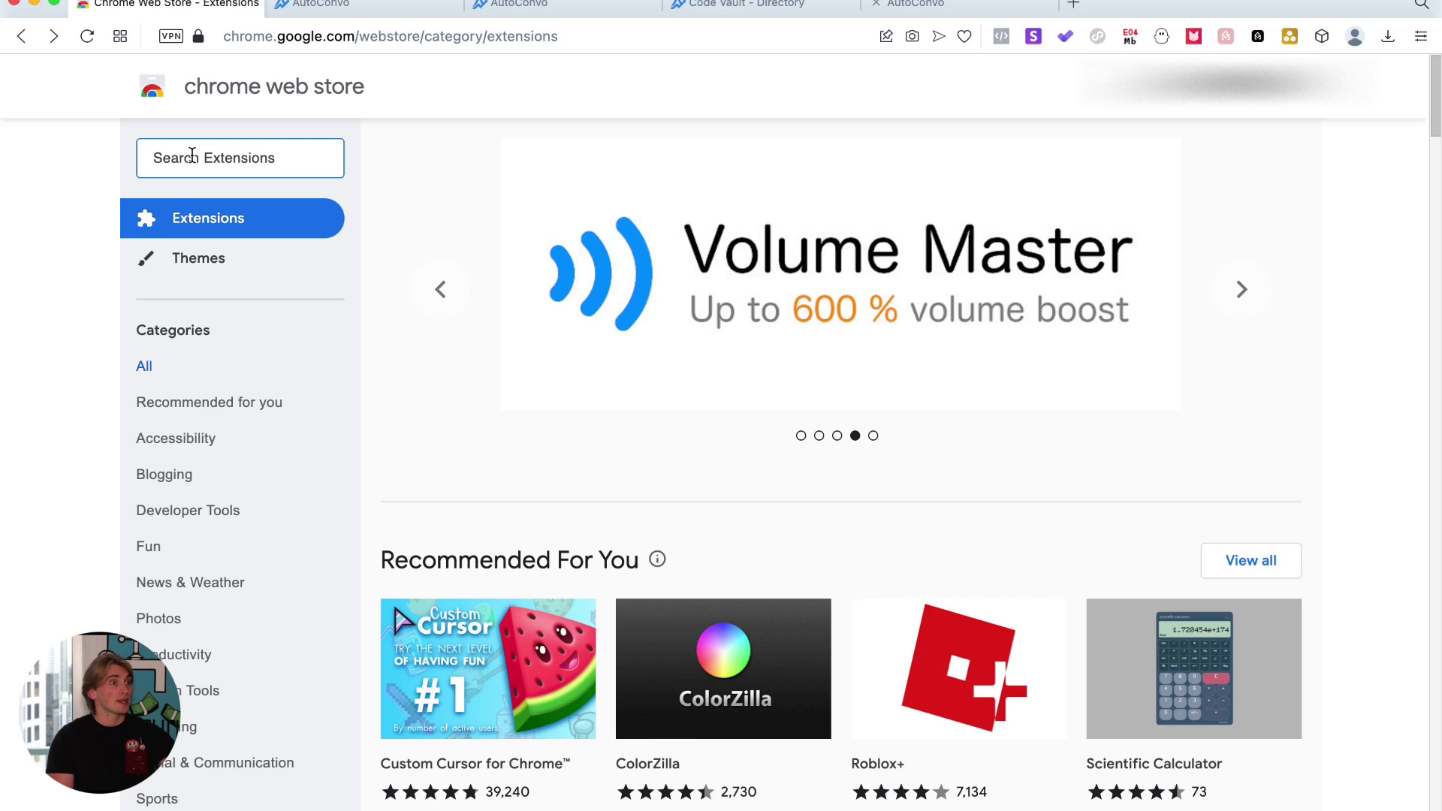
# - Search the Chrome Web Store for 'visual css editor' and open the Visual CSS Editor extension page
pyautogui.press('super+v')
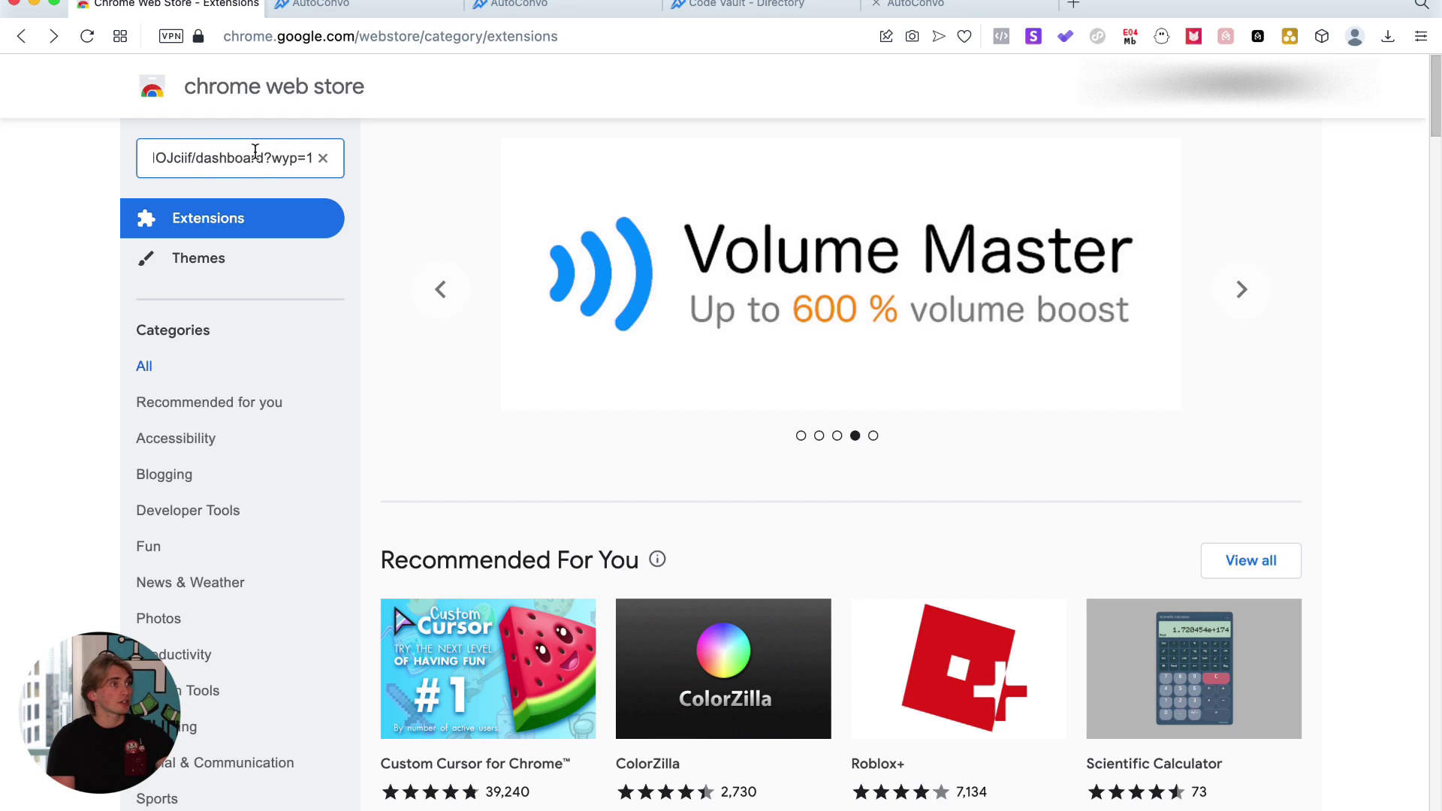
pyautogui.press('super+a')
pyautogui.press('BackSpace')
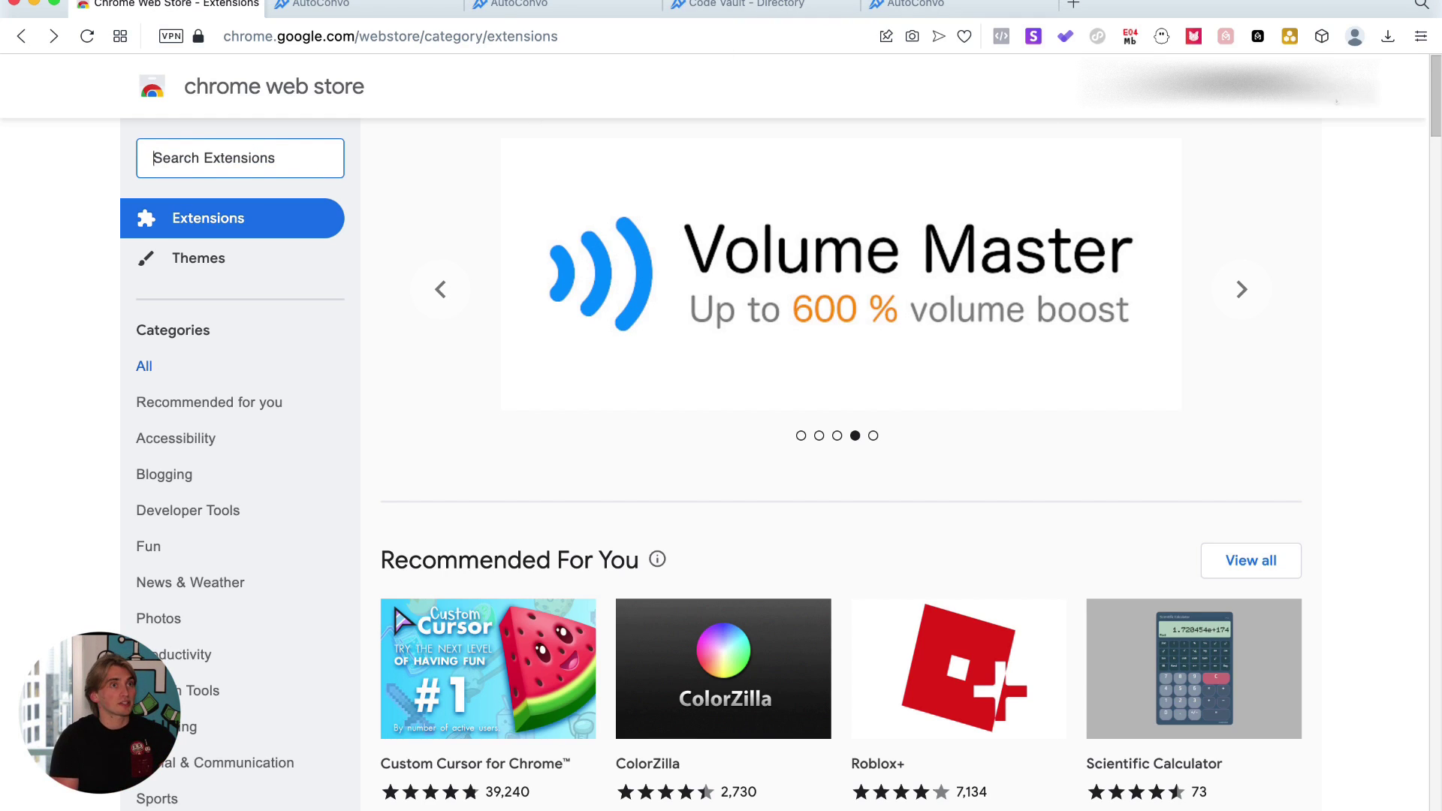
pyautogui.write('visu')
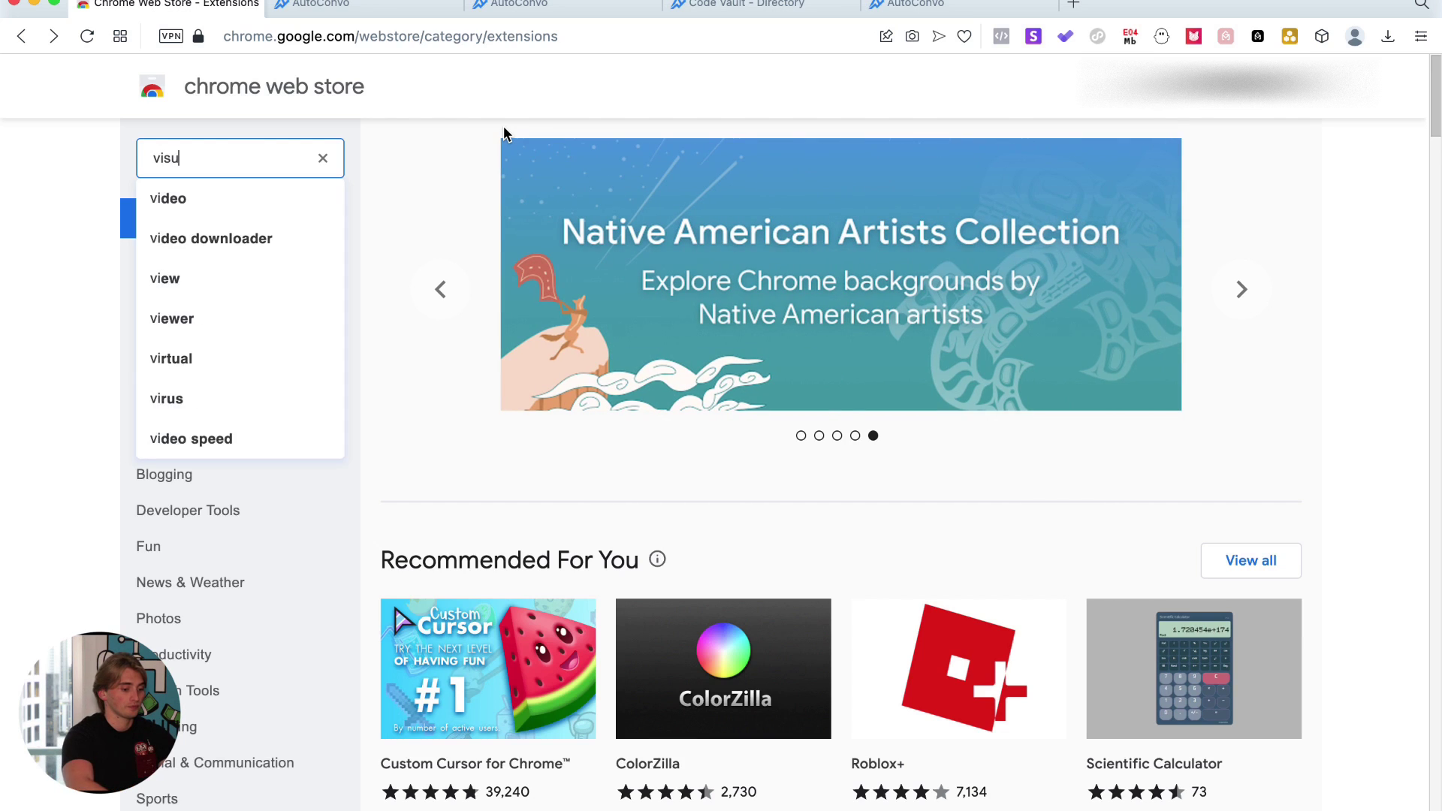
pyautogui.write('al css editor')
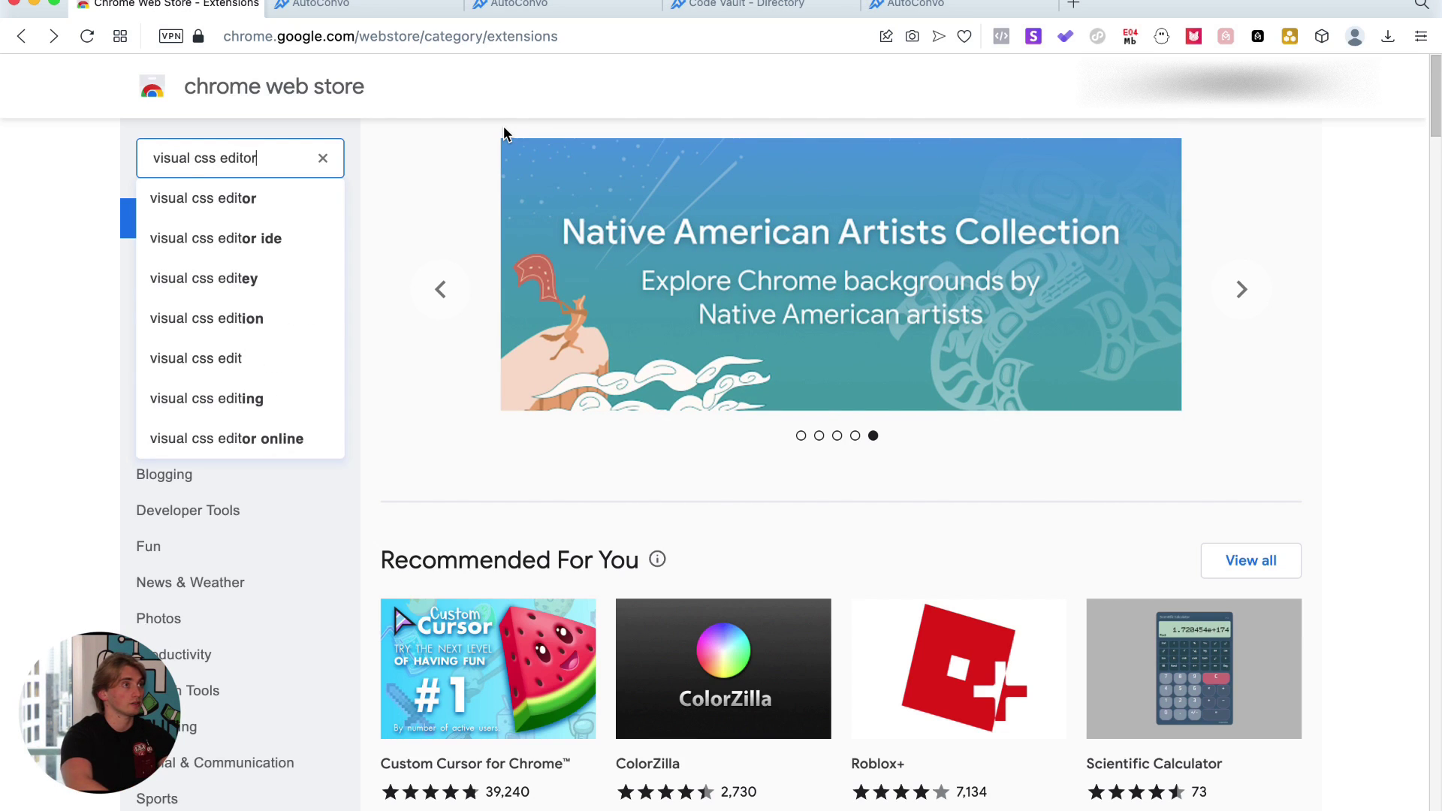
pyautogui.press('Return')
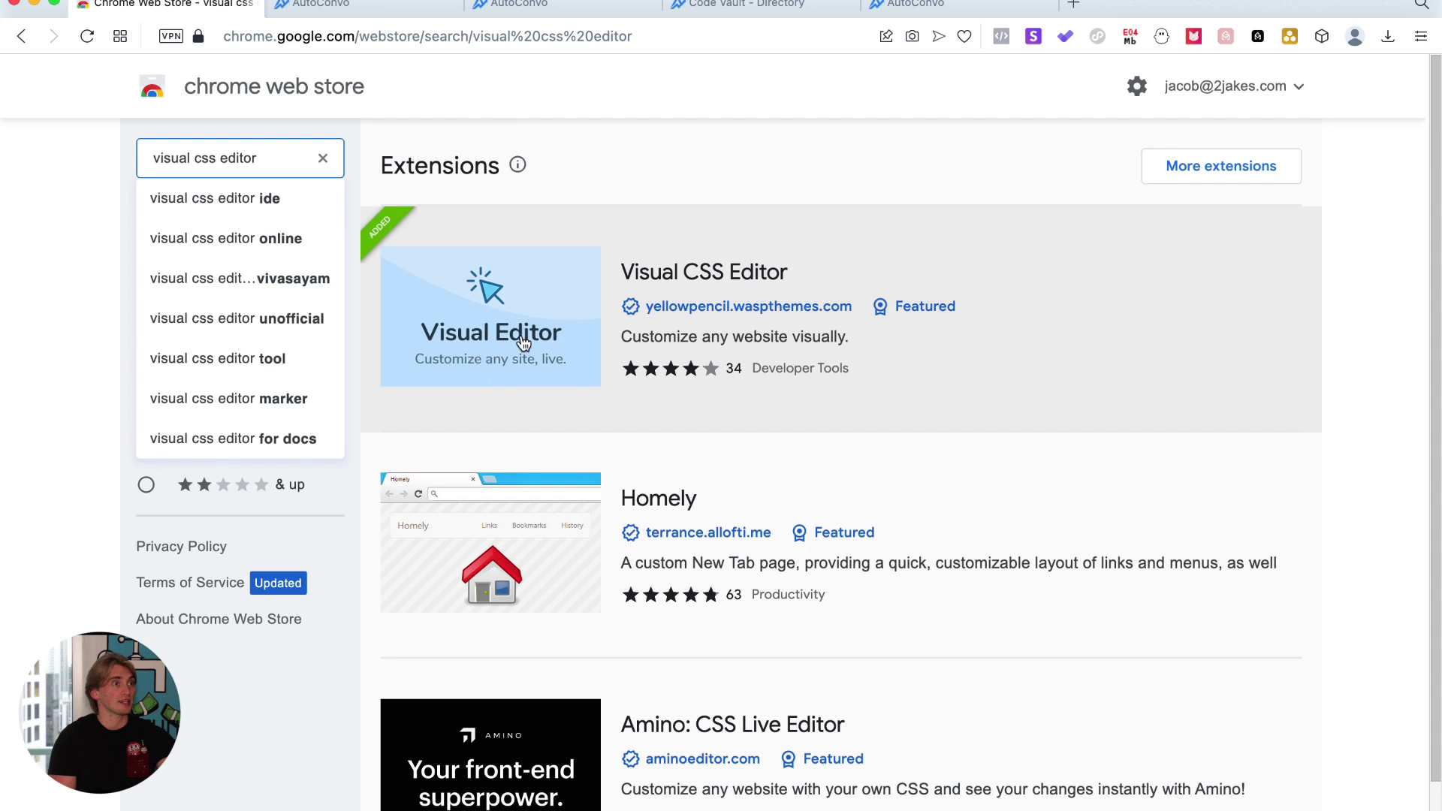
pyautogui.click(491, 300)
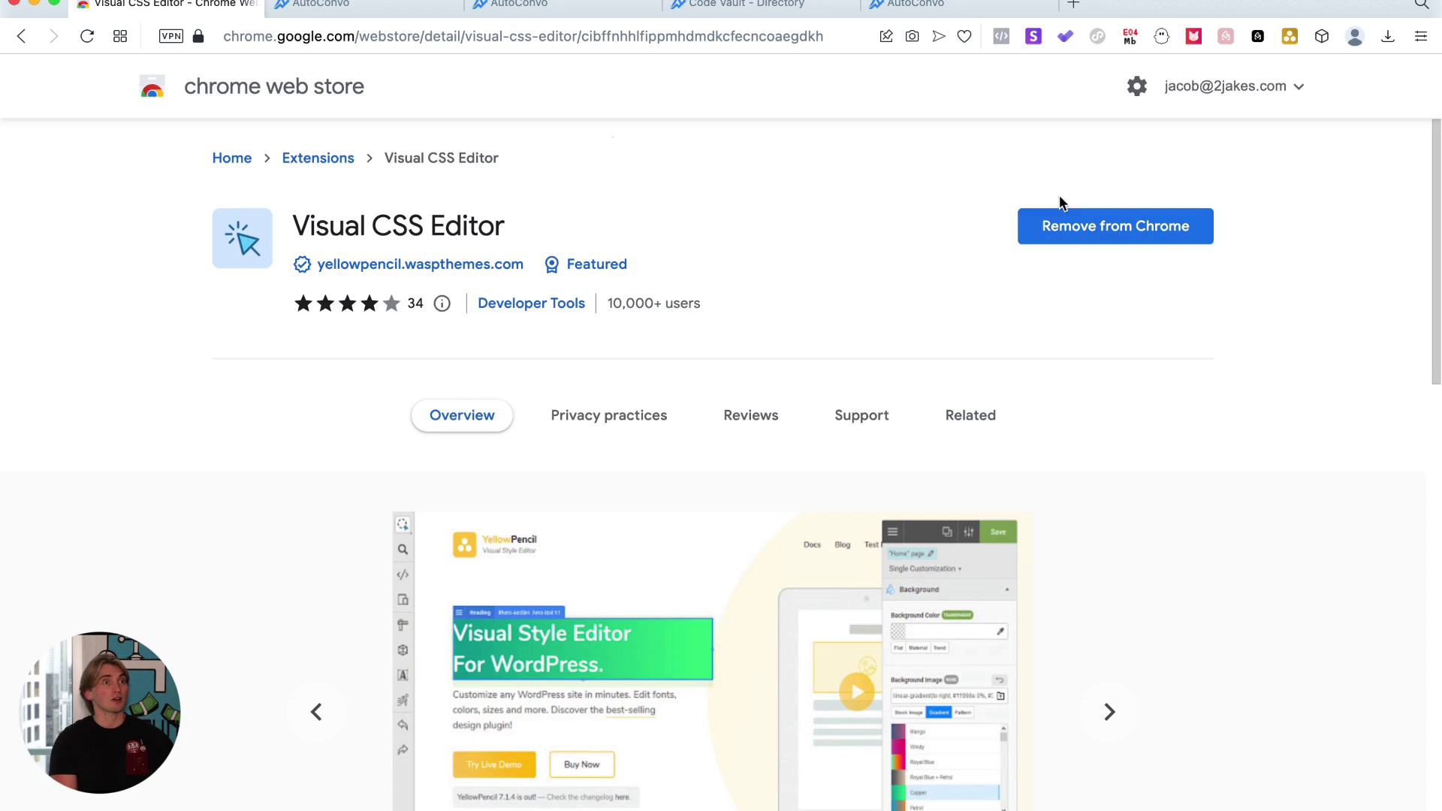
pyautogui.click(1324, 39)
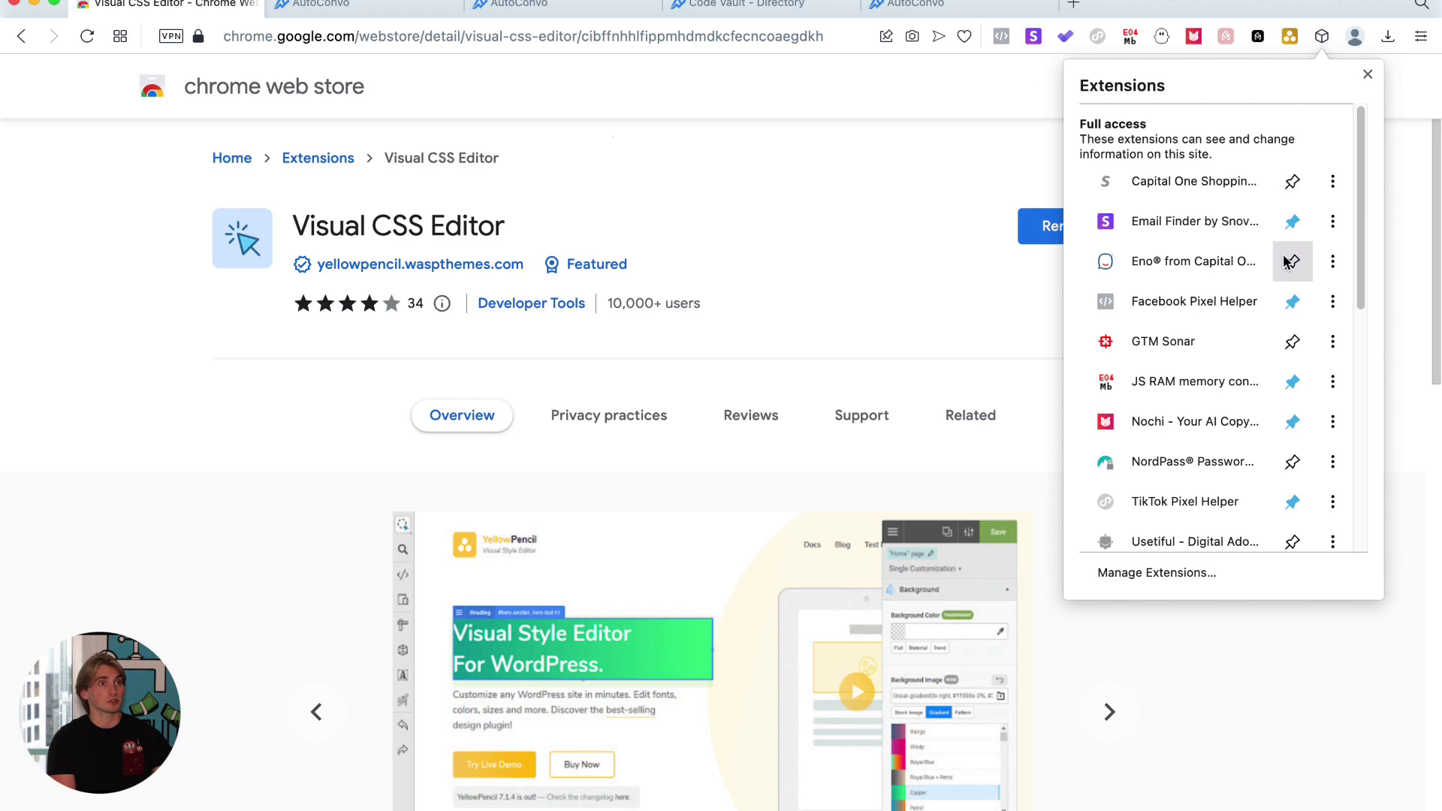
pyautogui.click(993, 175)
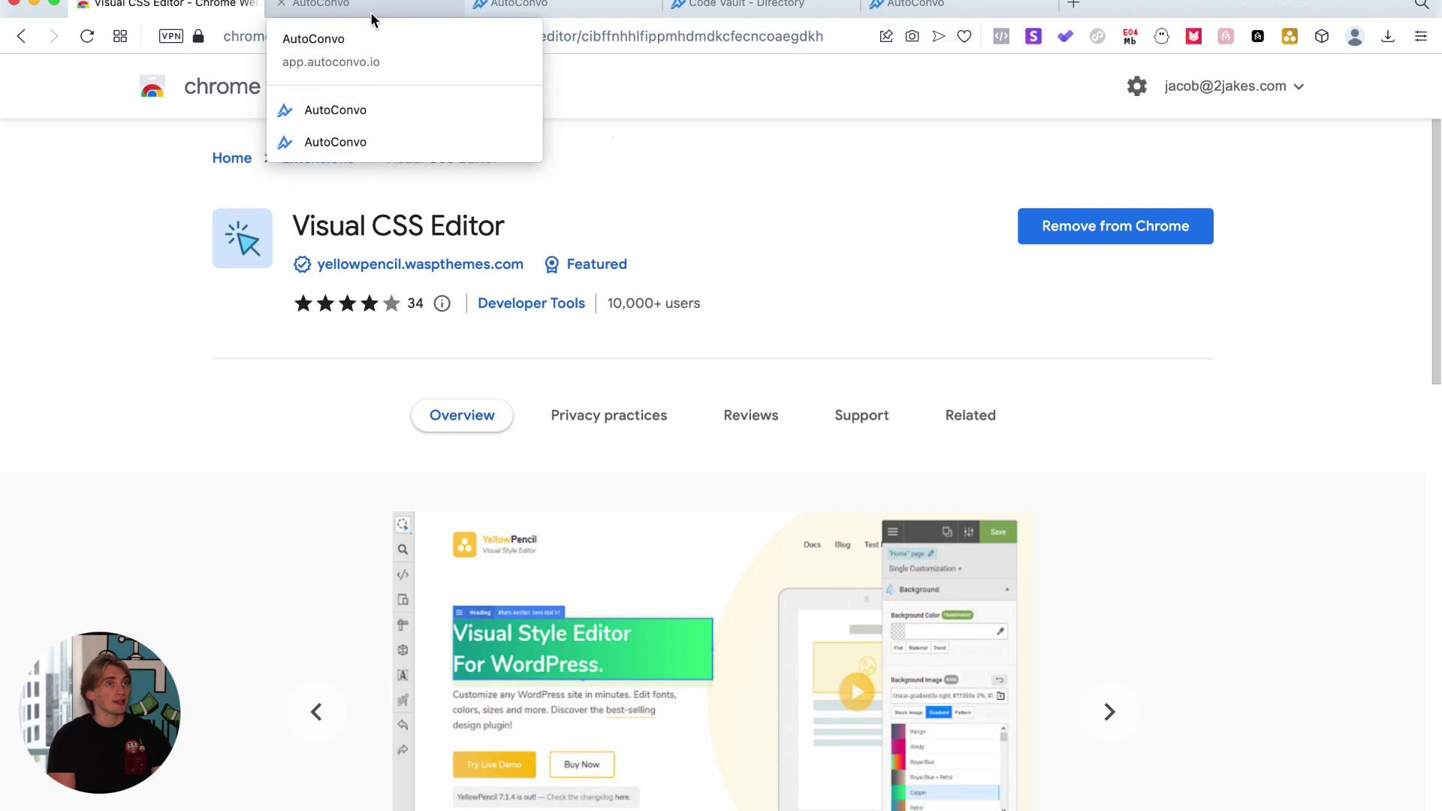
pyautogui.click(371, 11)
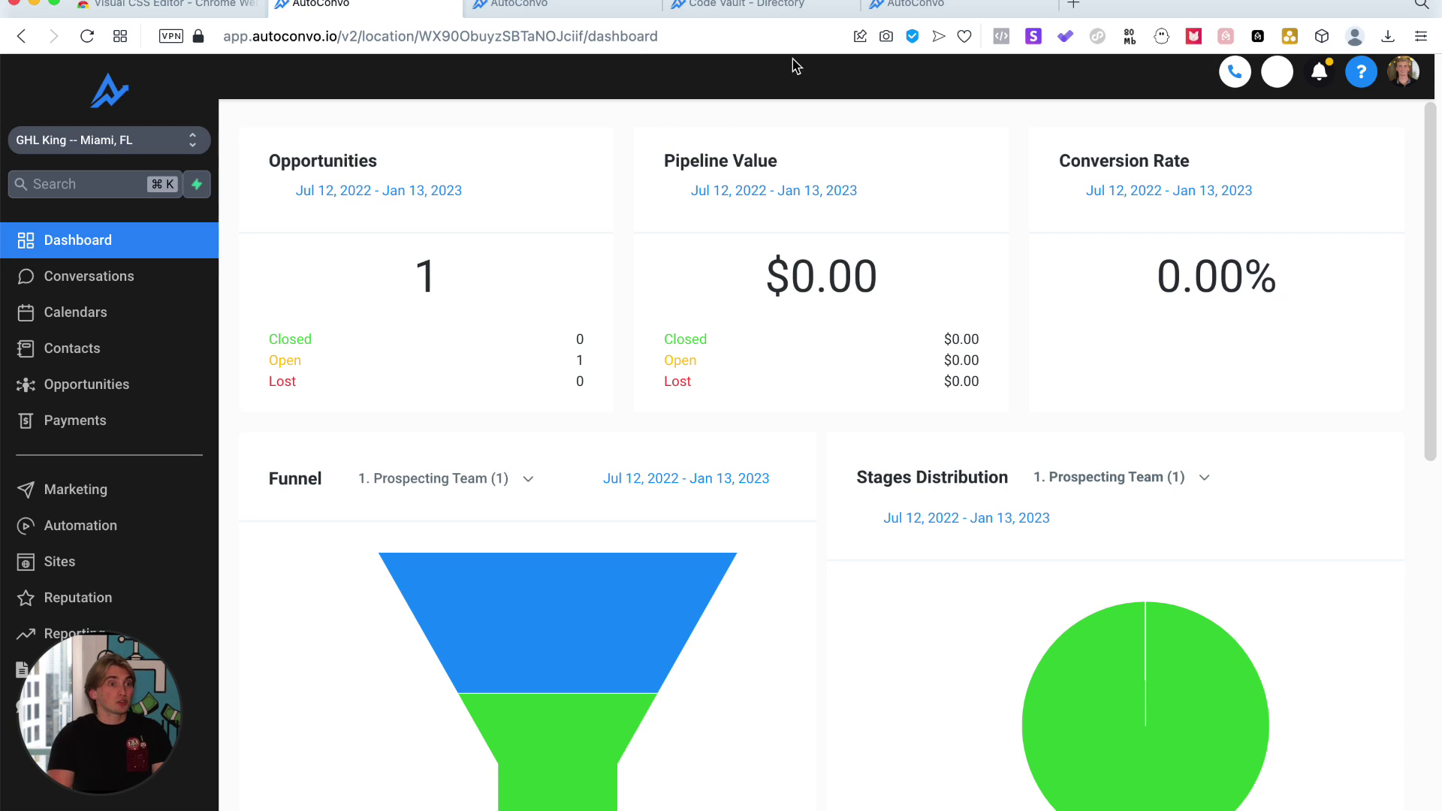
# - Launch Visual CSS Editor on the AutoConvo dashboard and select the Opportunities card body
pyautogui.click(1289, 39)
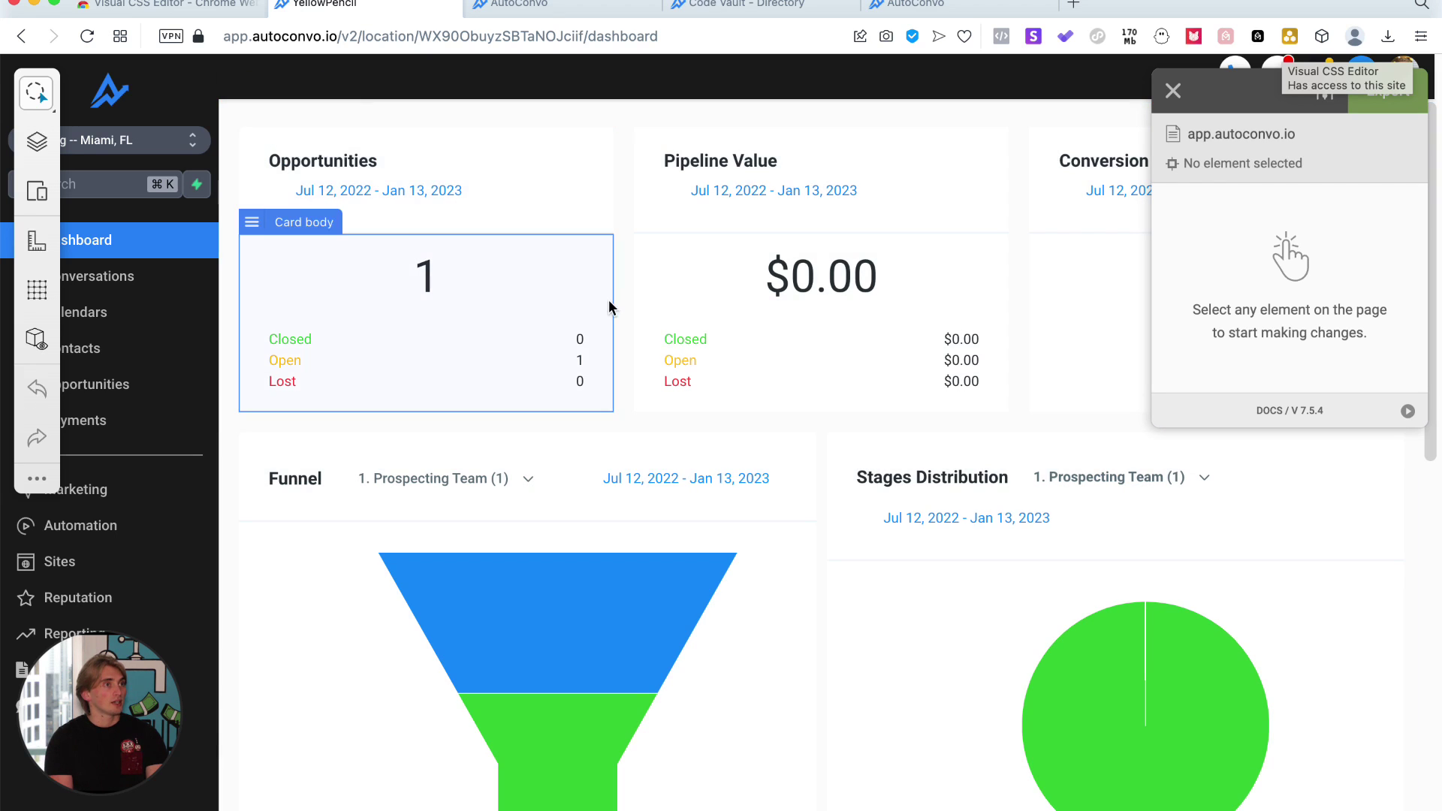
pyautogui.click(600, 273)
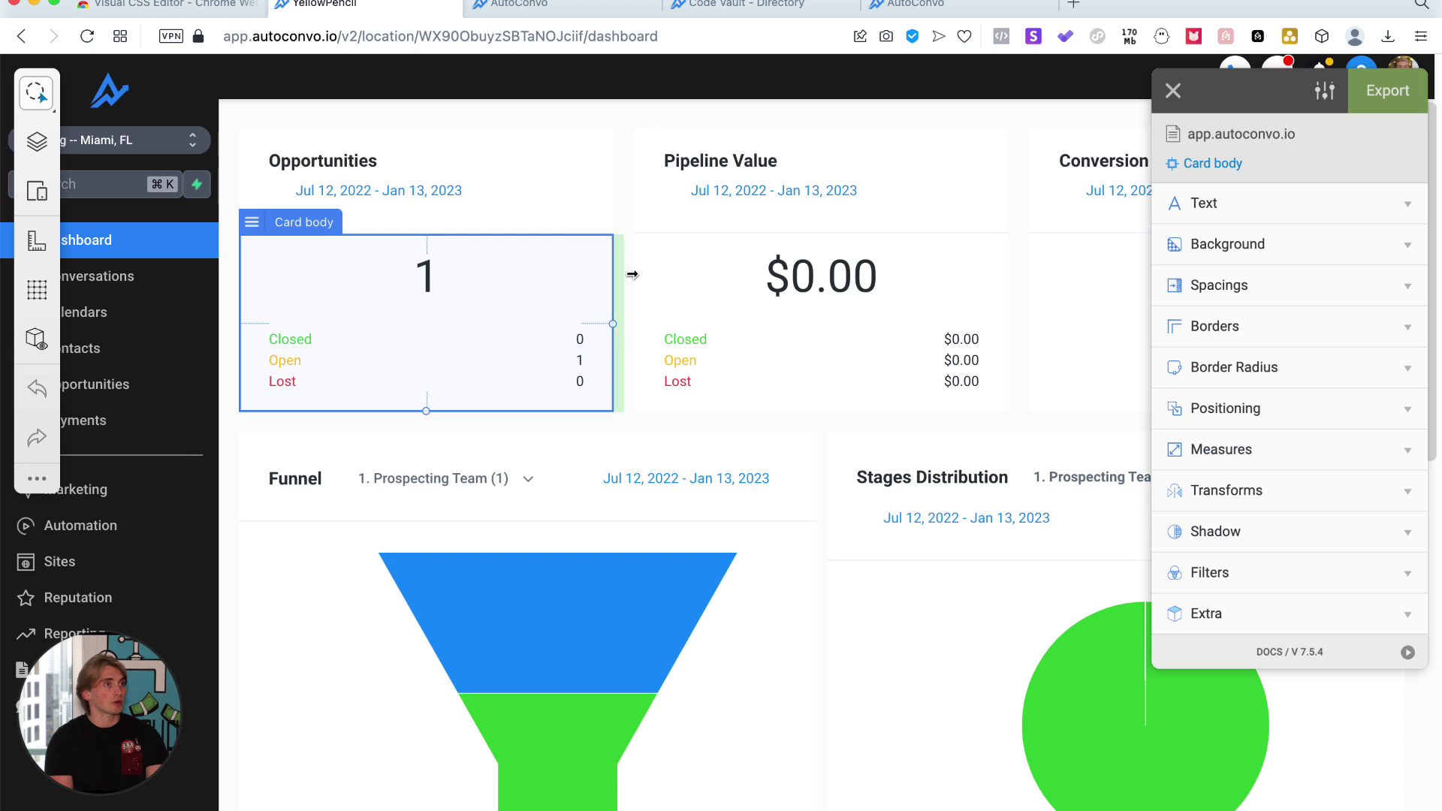
# - Make the Opportunities card body and header backgrounds black
pyautogui.click(1250, 245)
pyautogui.click(1294, 288)
pyautogui.moveTo(1262, 361); pyautogui.dragTo(1075, 489)
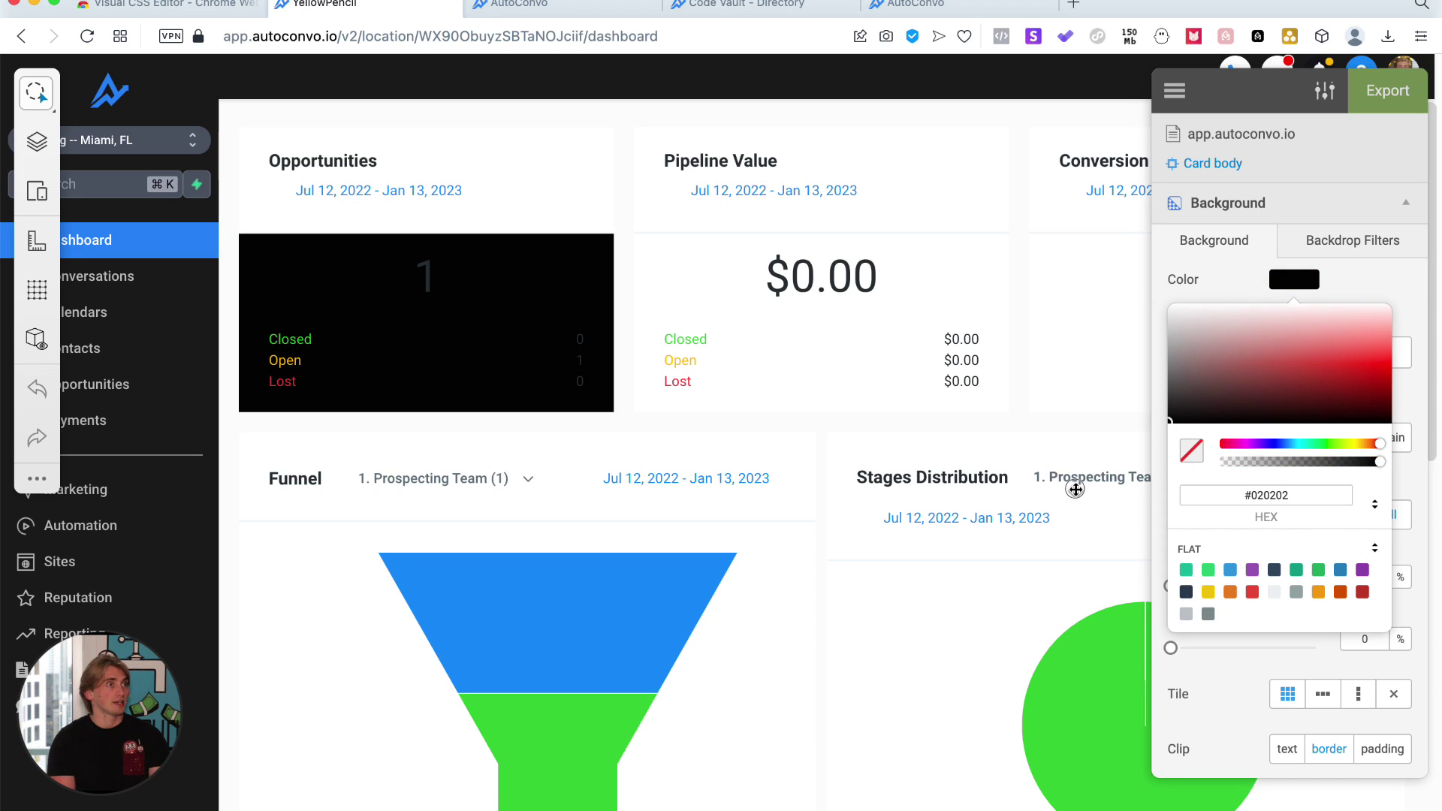
pyautogui.press('Escape')
pyautogui.press('Escape')
pyautogui.click(581, 153)
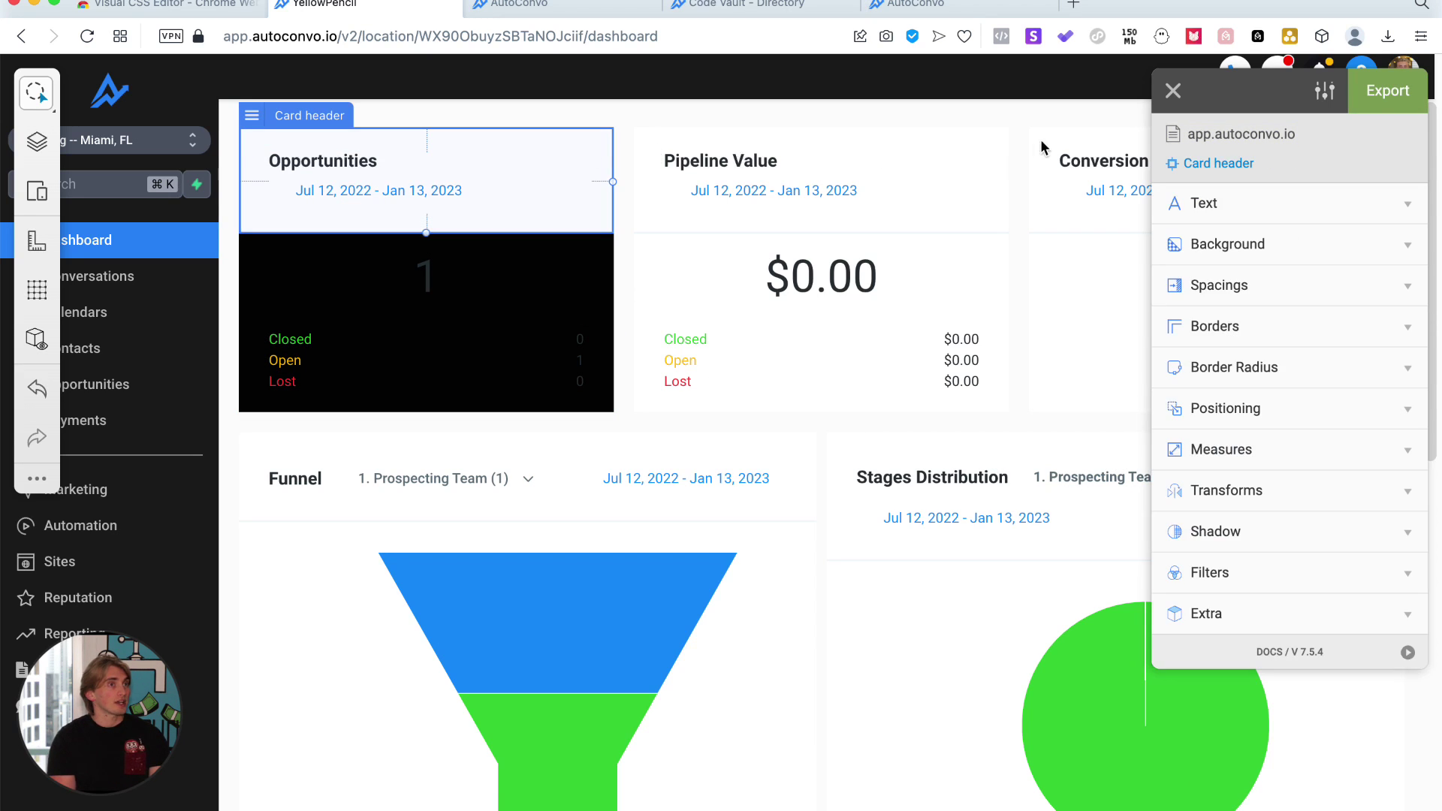
pyautogui.click(1265, 244)
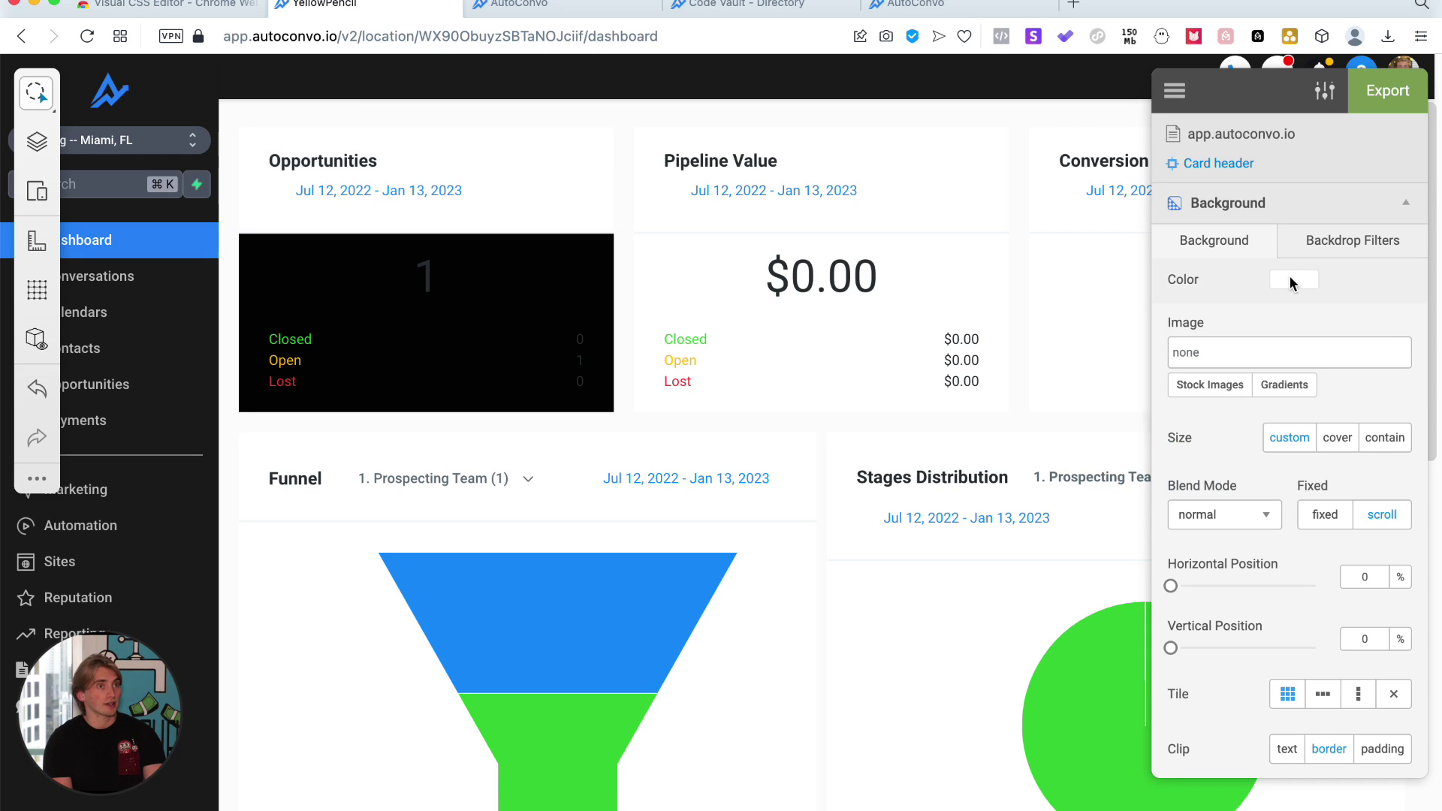
pyautogui.click(1292, 282)
pyautogui.moveTo(1255, 354); pyautogui.dragTo(1047, 482)
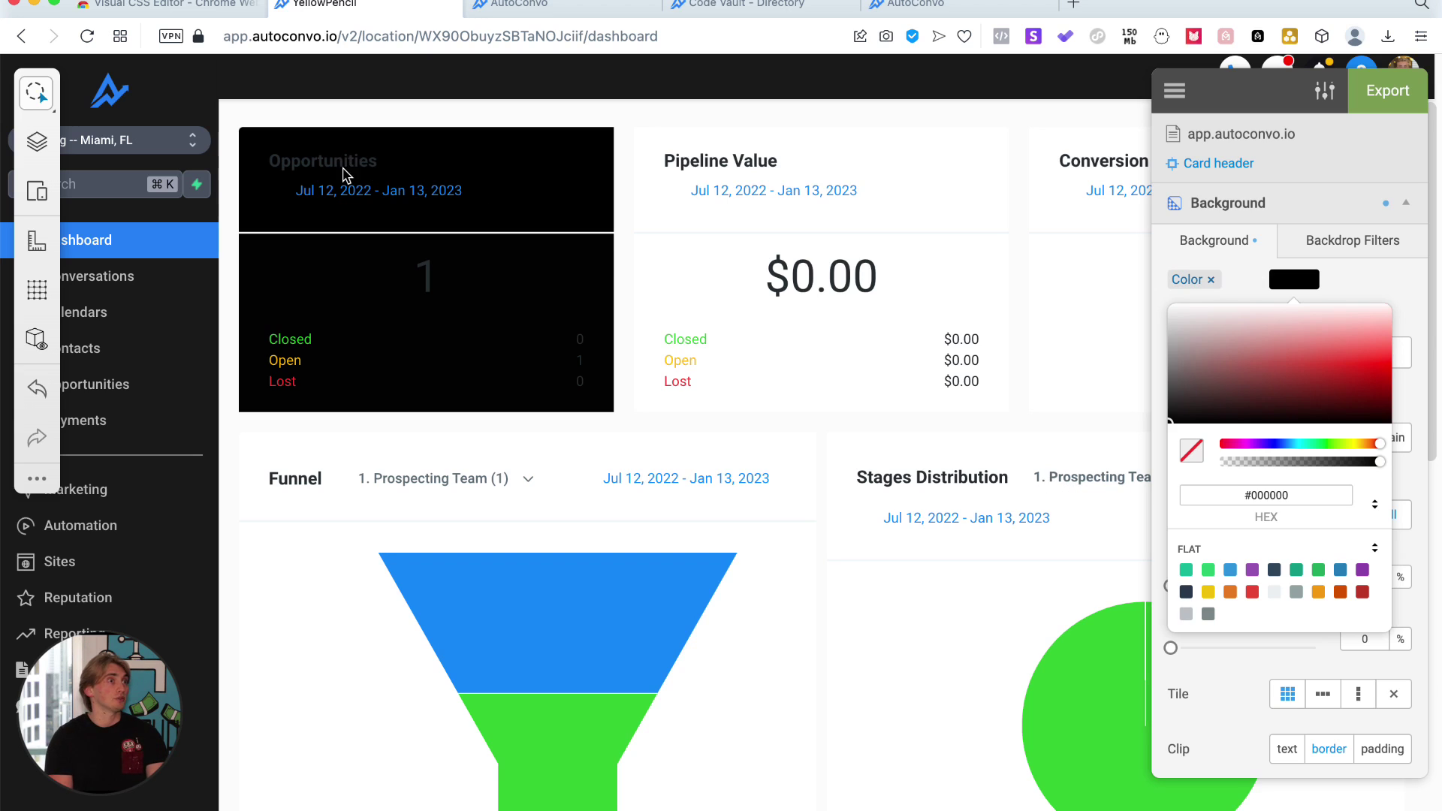
pyautogui.press('Escape')
pyautogui.press('Escape')
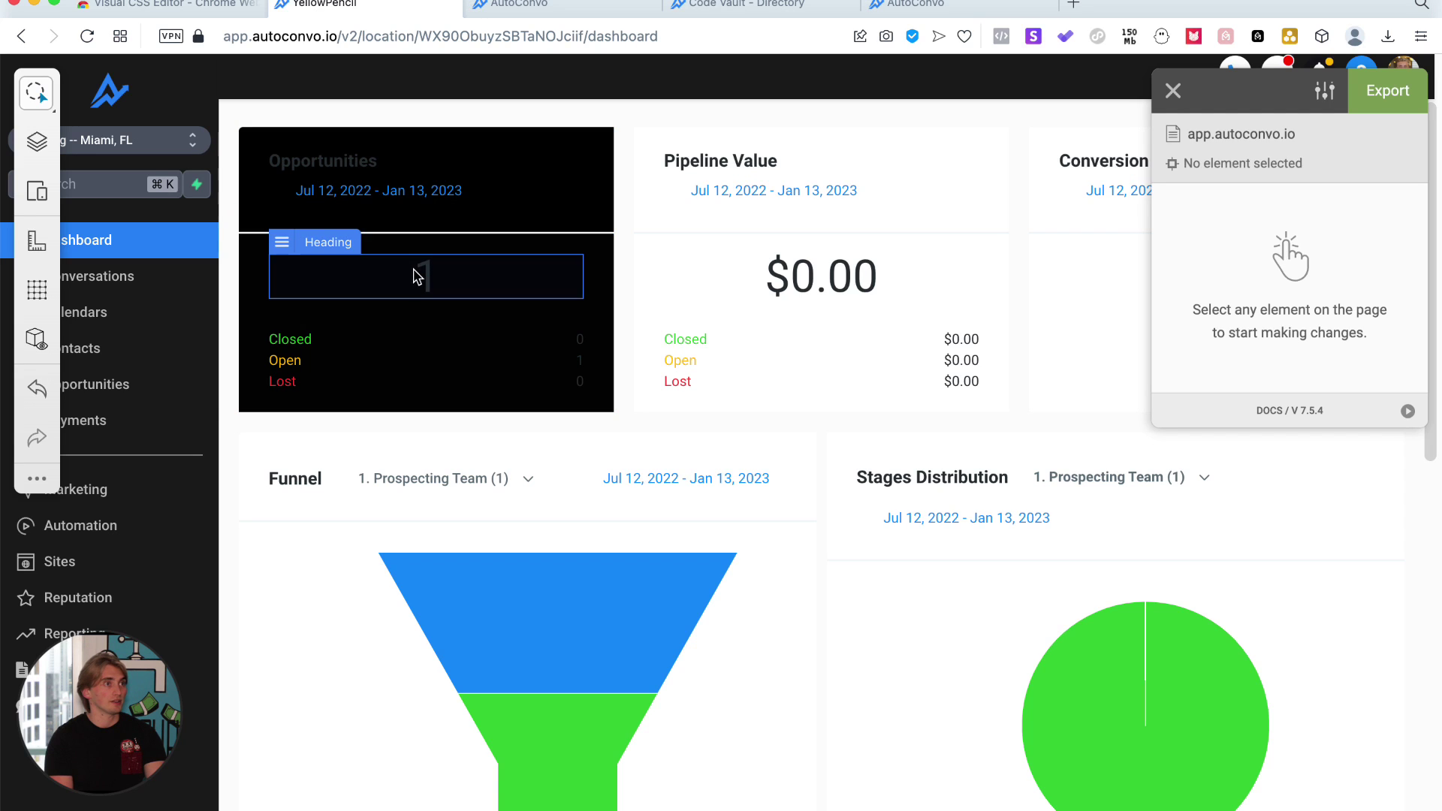
# - Turn the Opportunities card's large number and title text white (#ffffff)
pyautogui.click(420, 278)
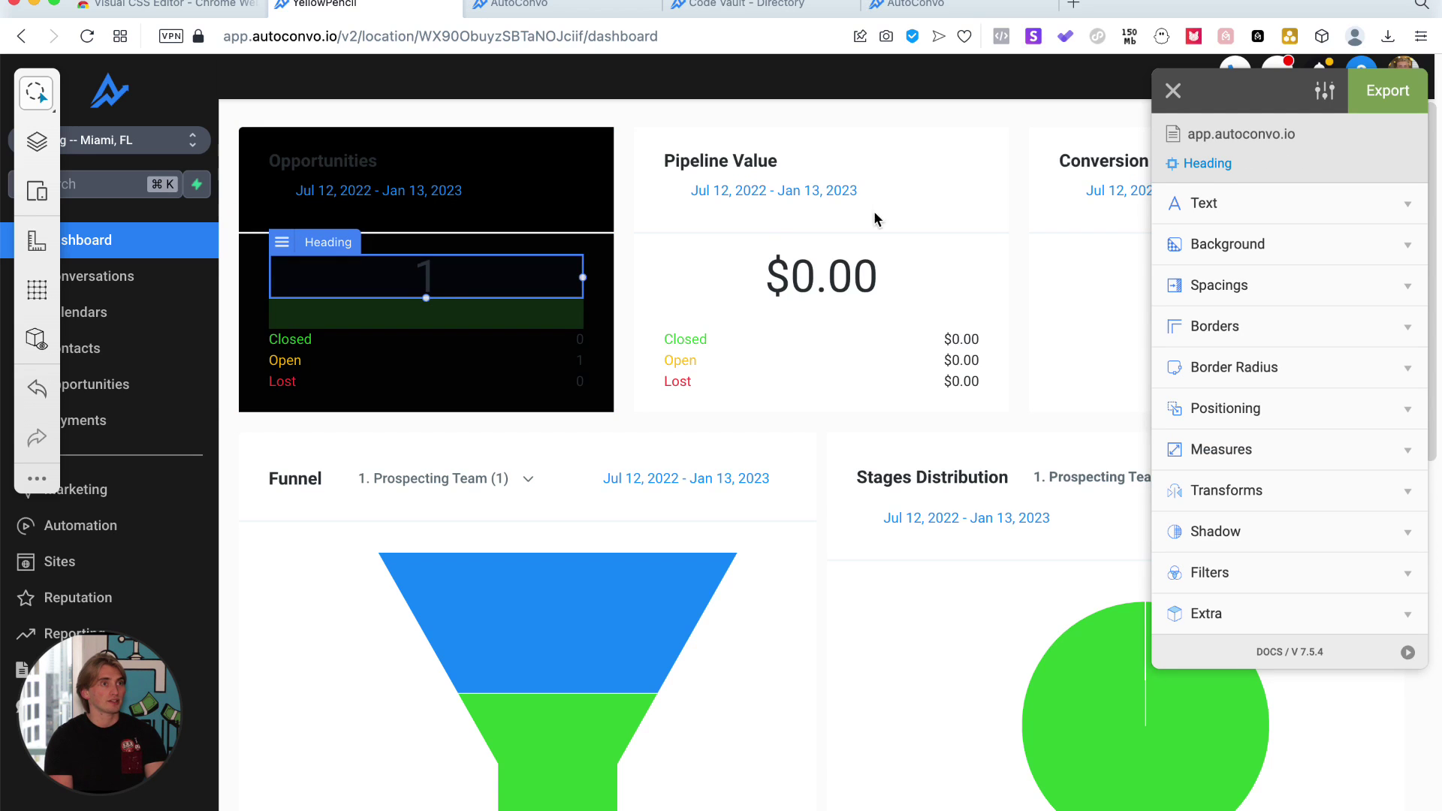
pyautogui.click(1264, 208)
pyautogui.click(1195, 339)
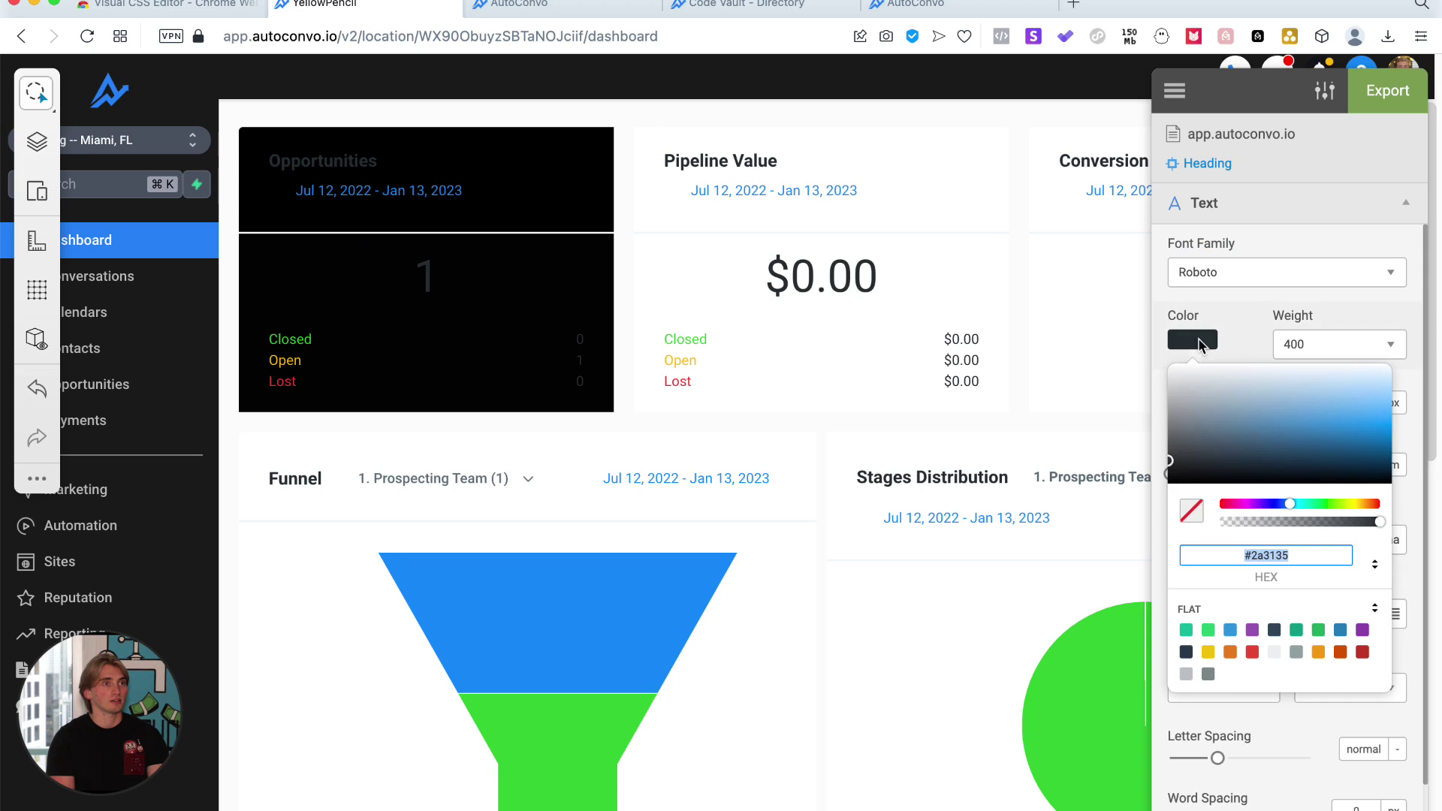
pyautogui.click(1204, 394)
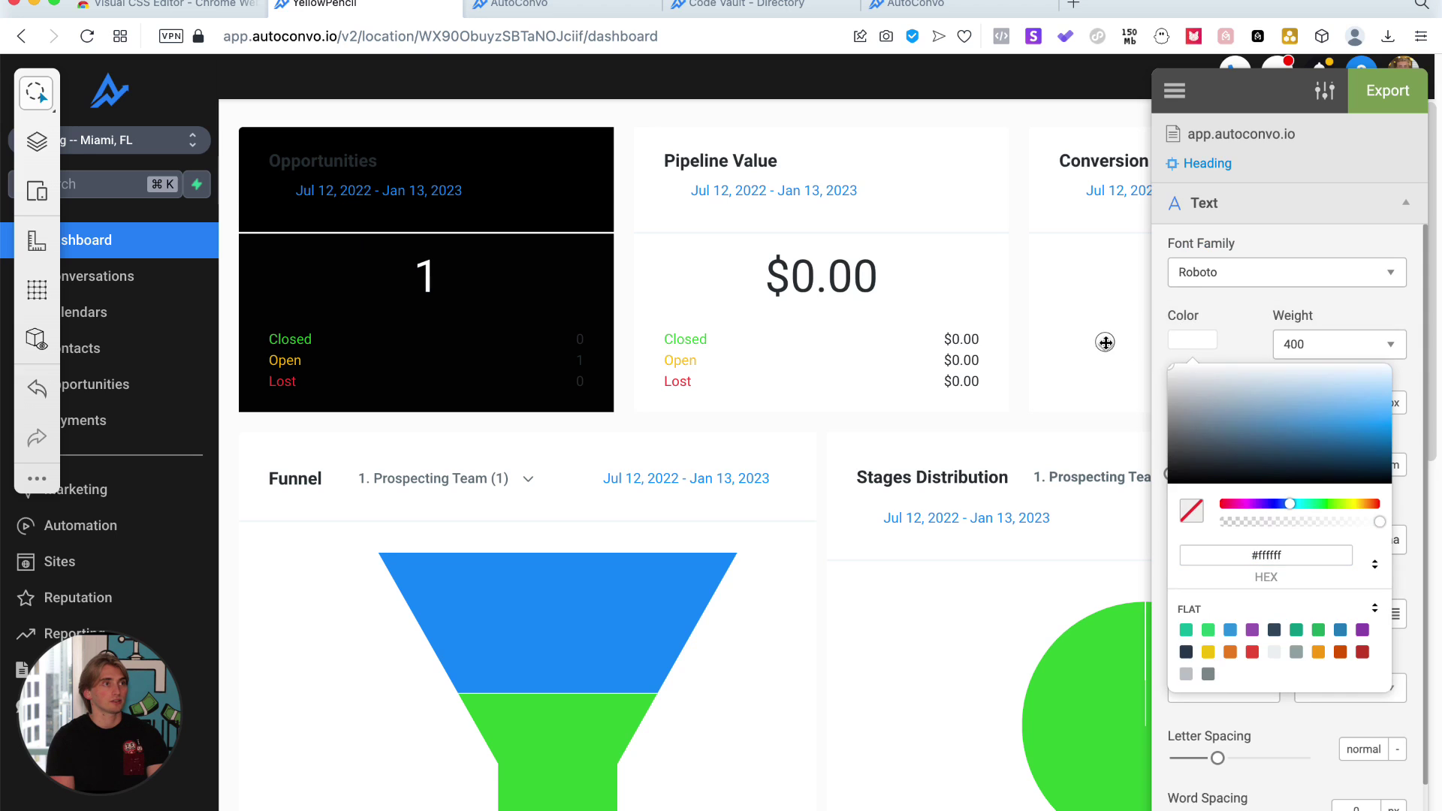
pyautogui.click(319, 167)
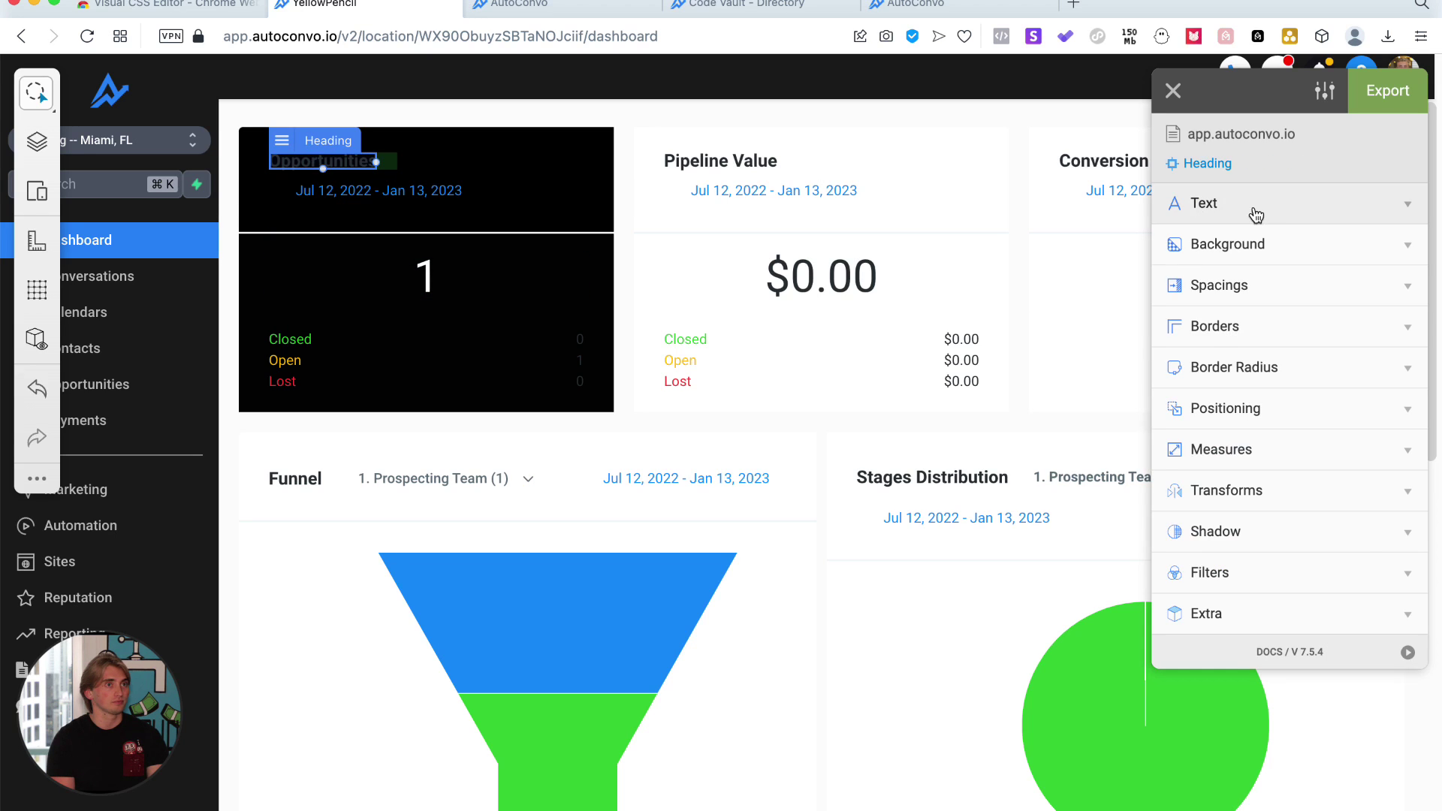
pyautogui.click(1256, 213)
pyautogui.click(1193, 340)
pyautogui.click(1195, 396)
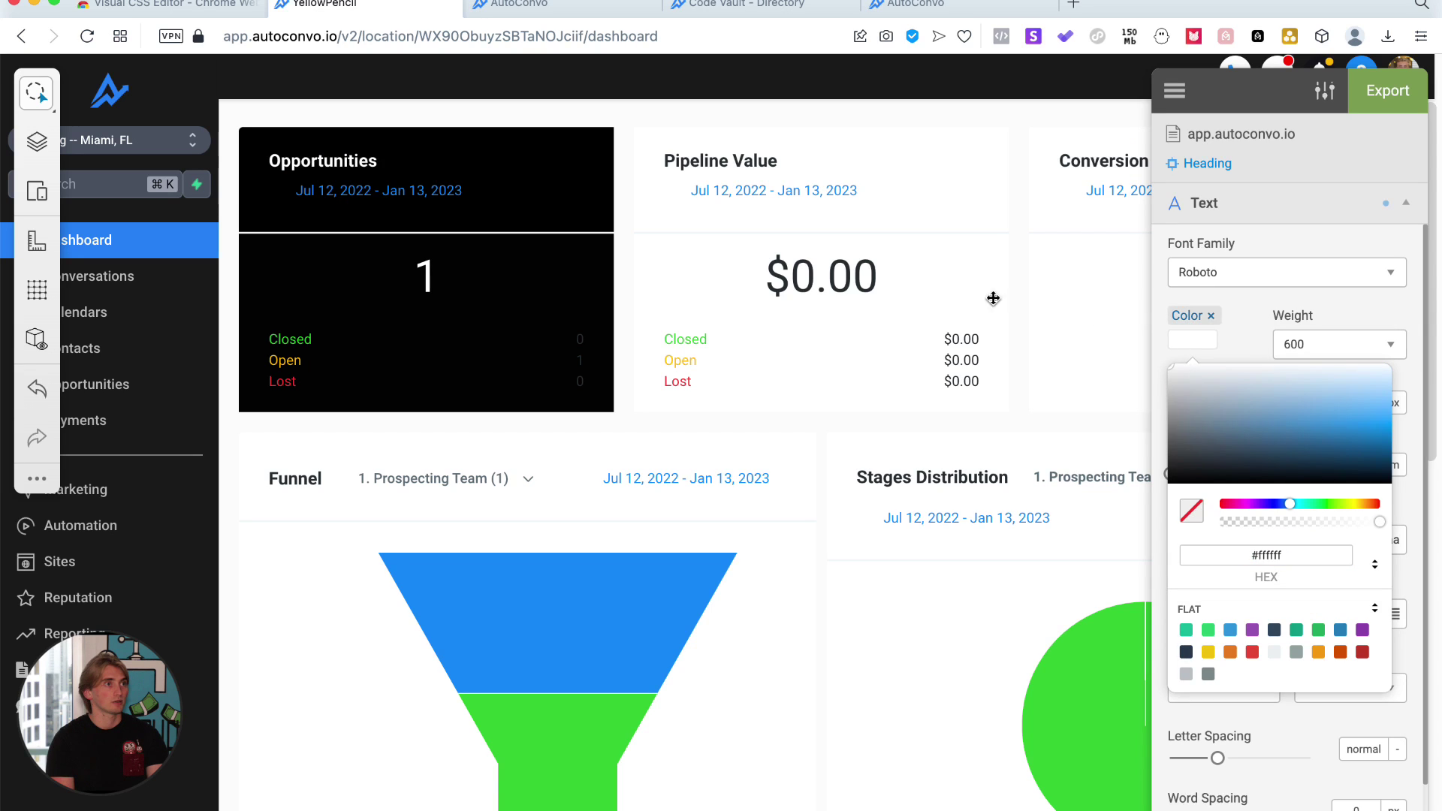
# - Give the Pipeline Value card body a blue #2980b9 background
pyautogui.press('Escape')
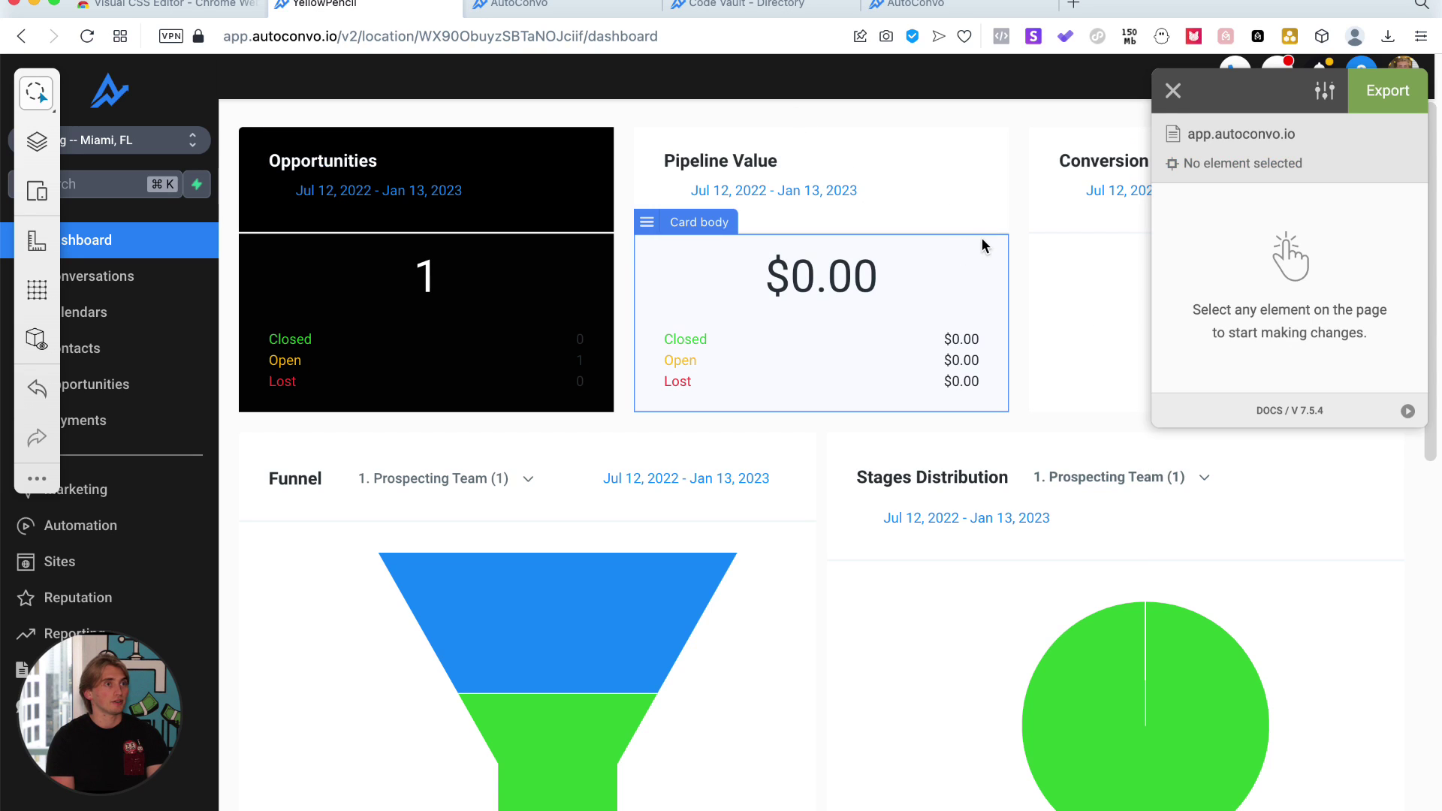
pyautogui.click(980, 253)
pyautogui.click(1225, 245)
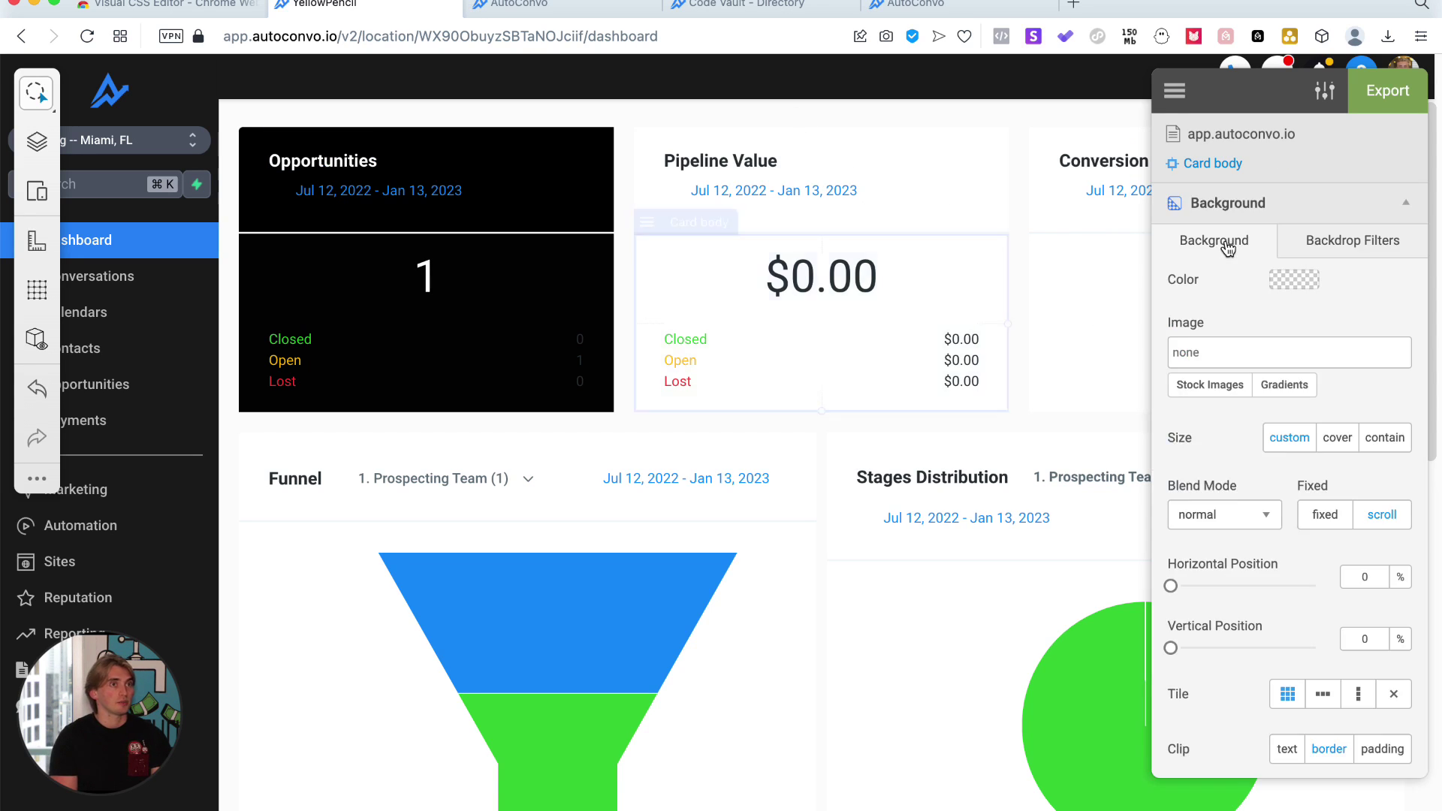
pyautogui.click(1299, 283)
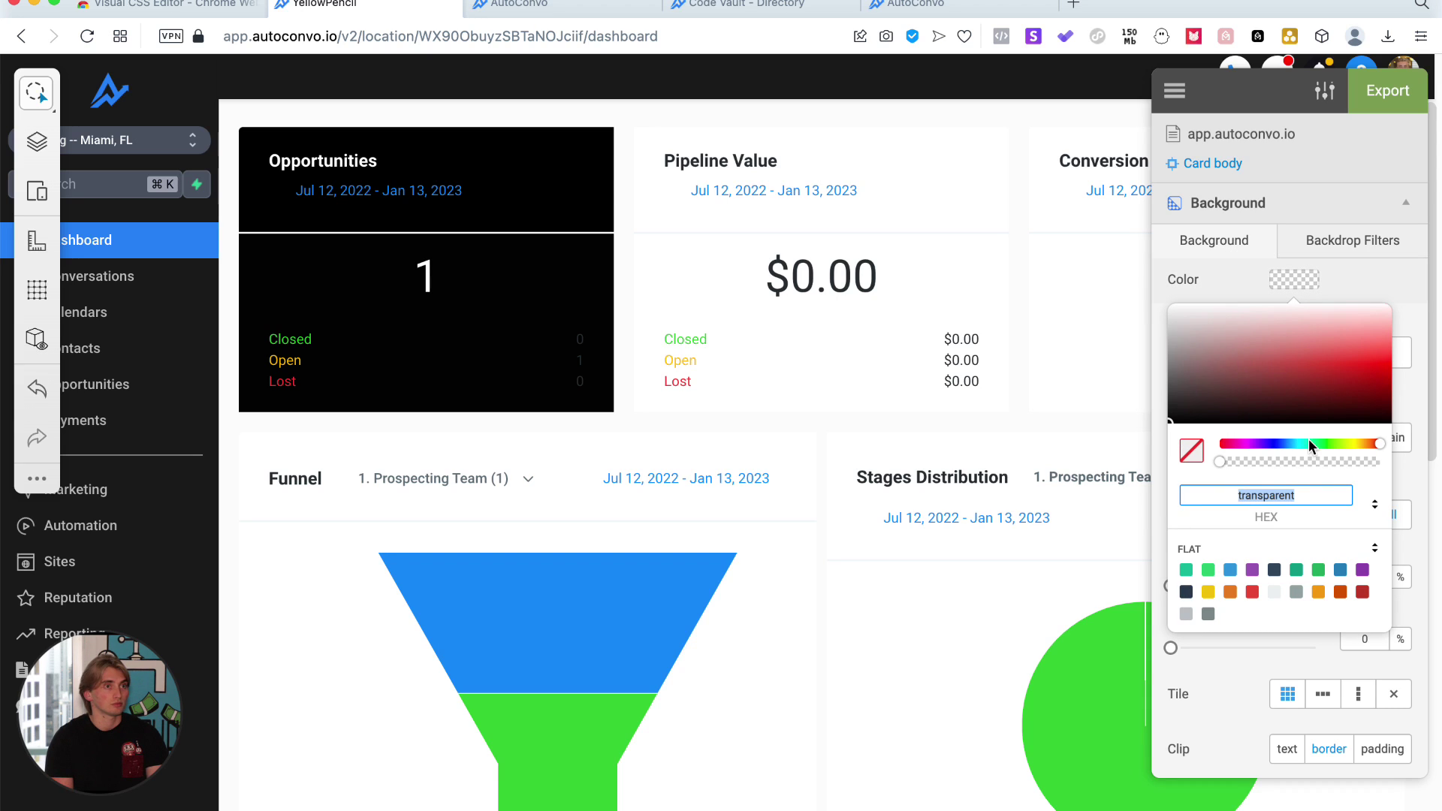
pyautogui.click(1340, 571)
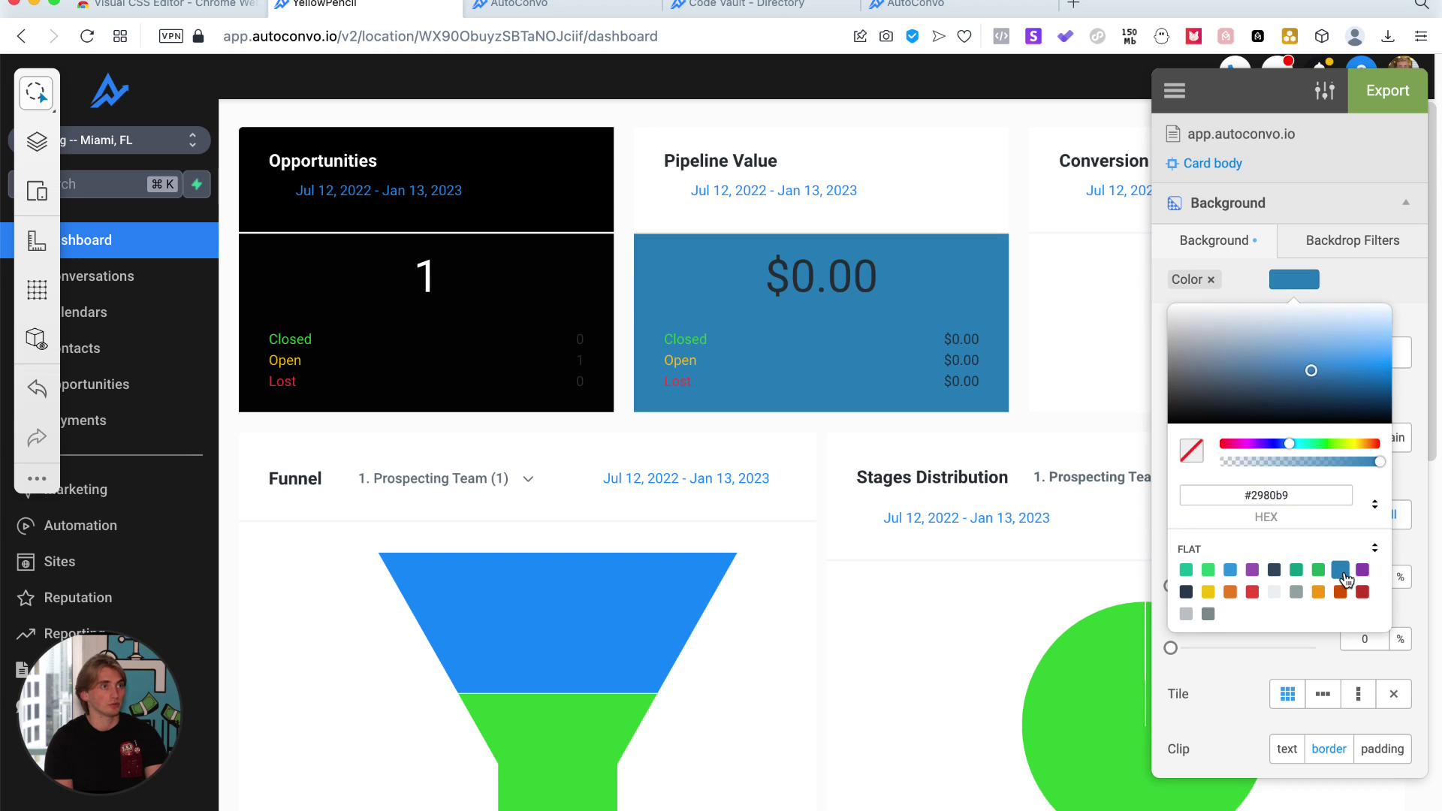
# - Give the Pipeline Value card header the same #2980b9 blue background
pyautogui.click(979, 151)
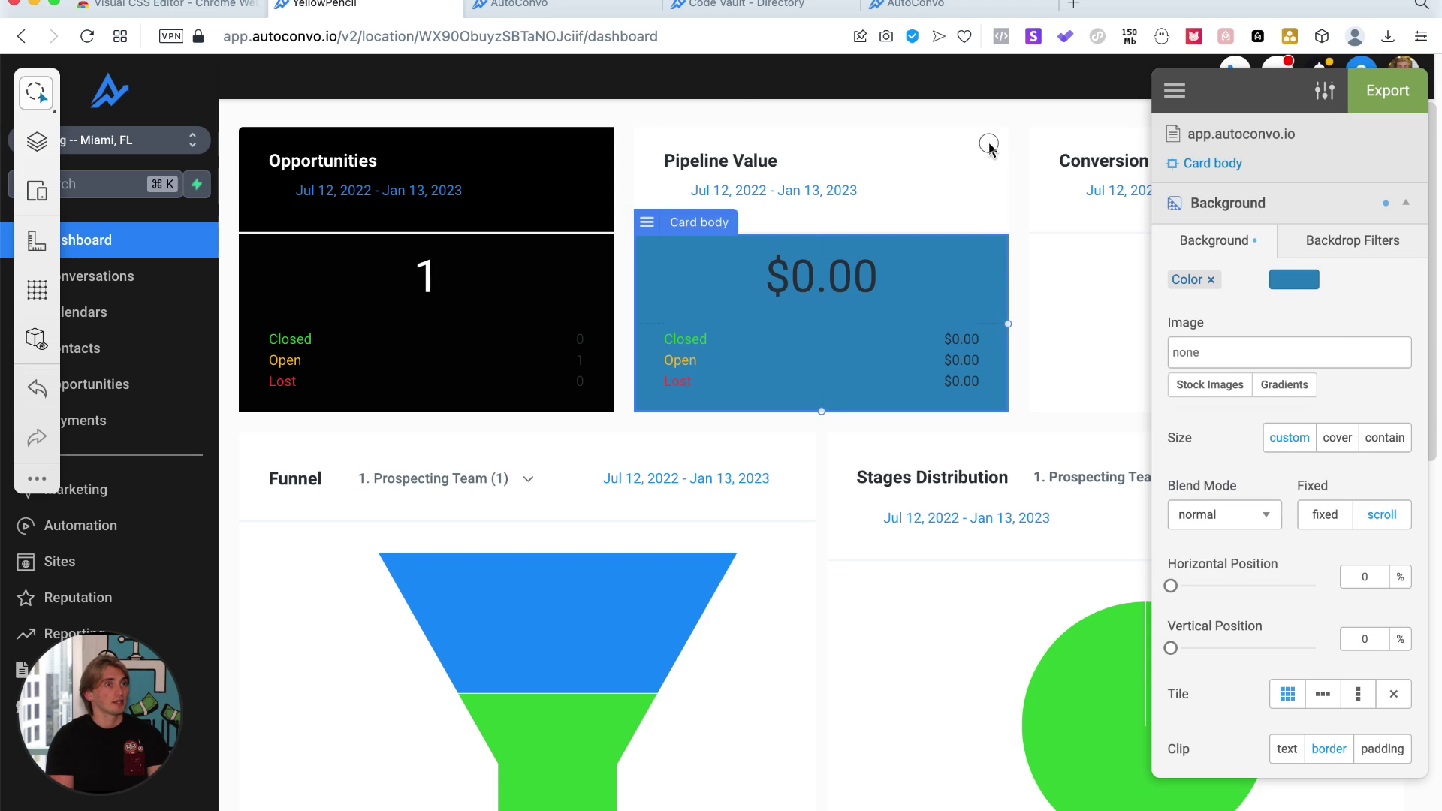
pyautogui.click(988, 147)
pyautogui.click(986, 145)
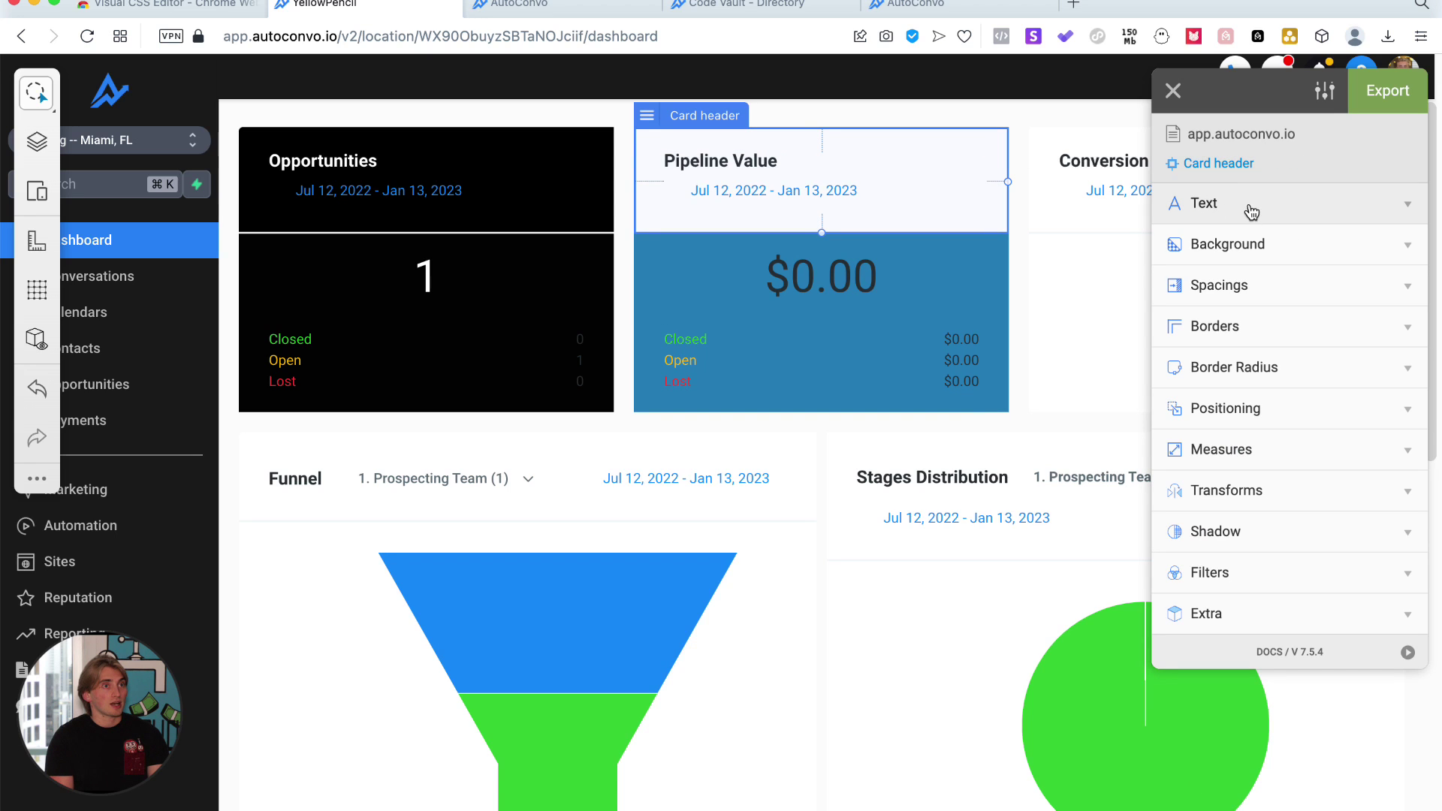
pyautogui.click(1247, 244)
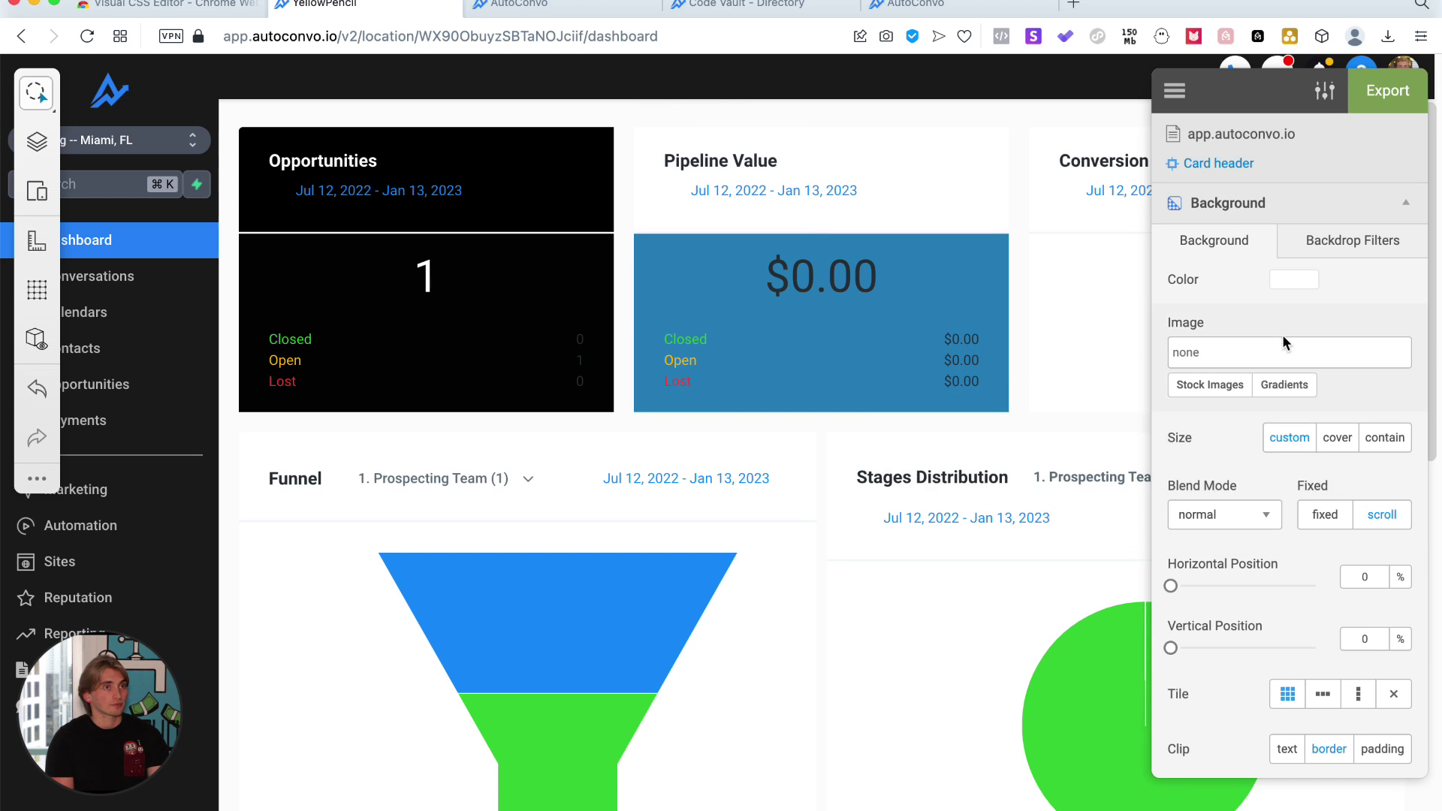
pyautogui.click(1295, 284)
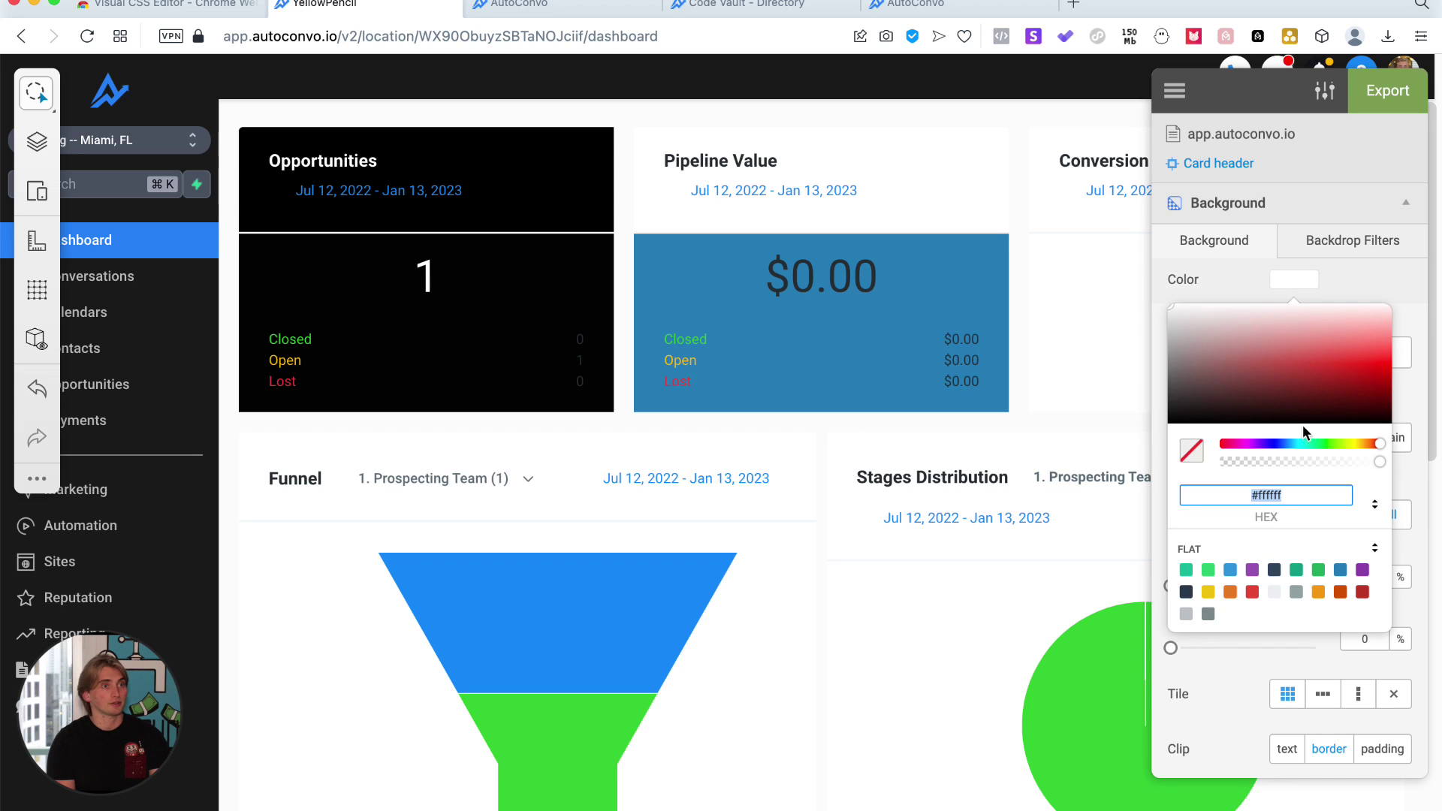
pyautogui.click(1340, 571)
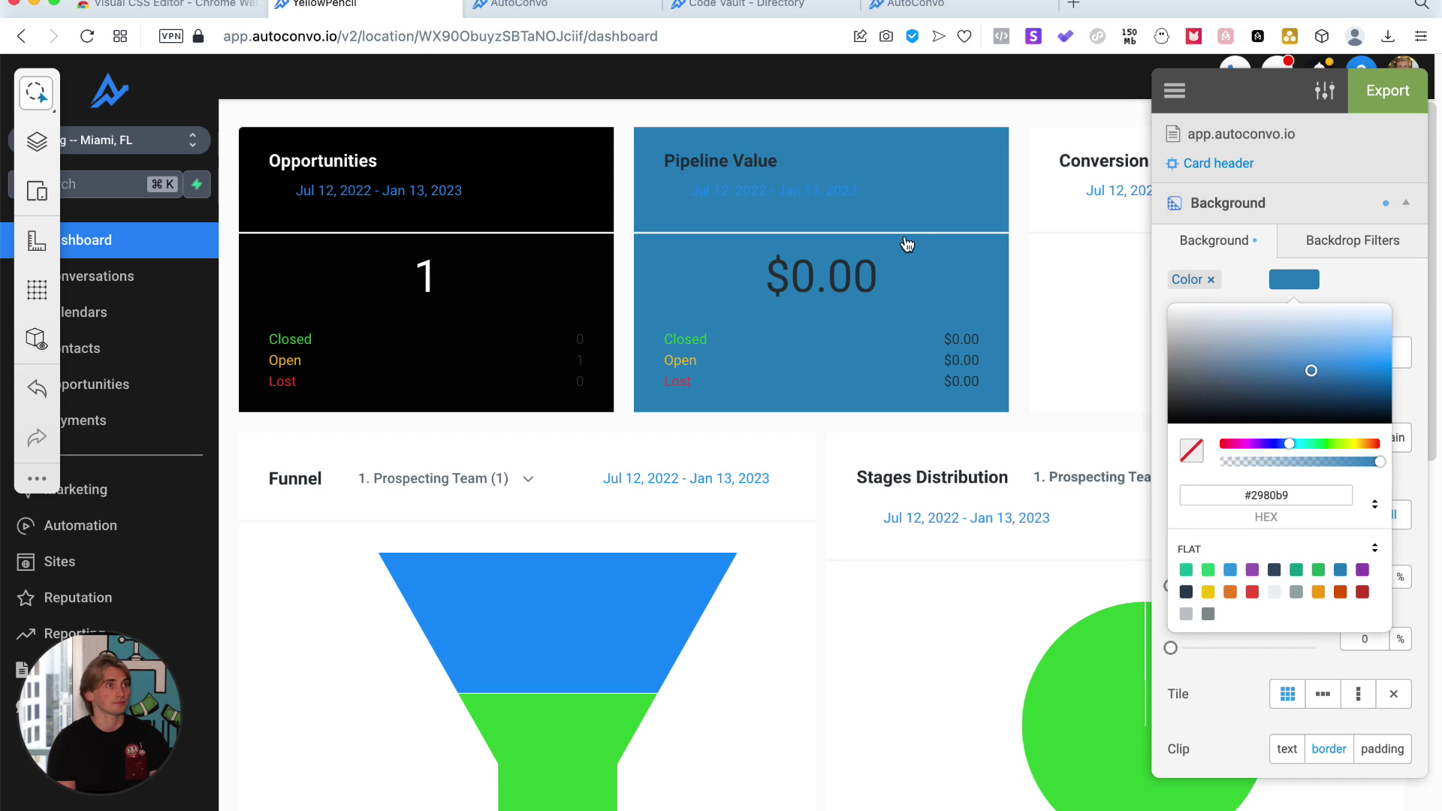
pyautogui.click(826, 284)
# - Make the $0.00 amount and the Pipeline Value title text white
pyautogui.click(834, 283)
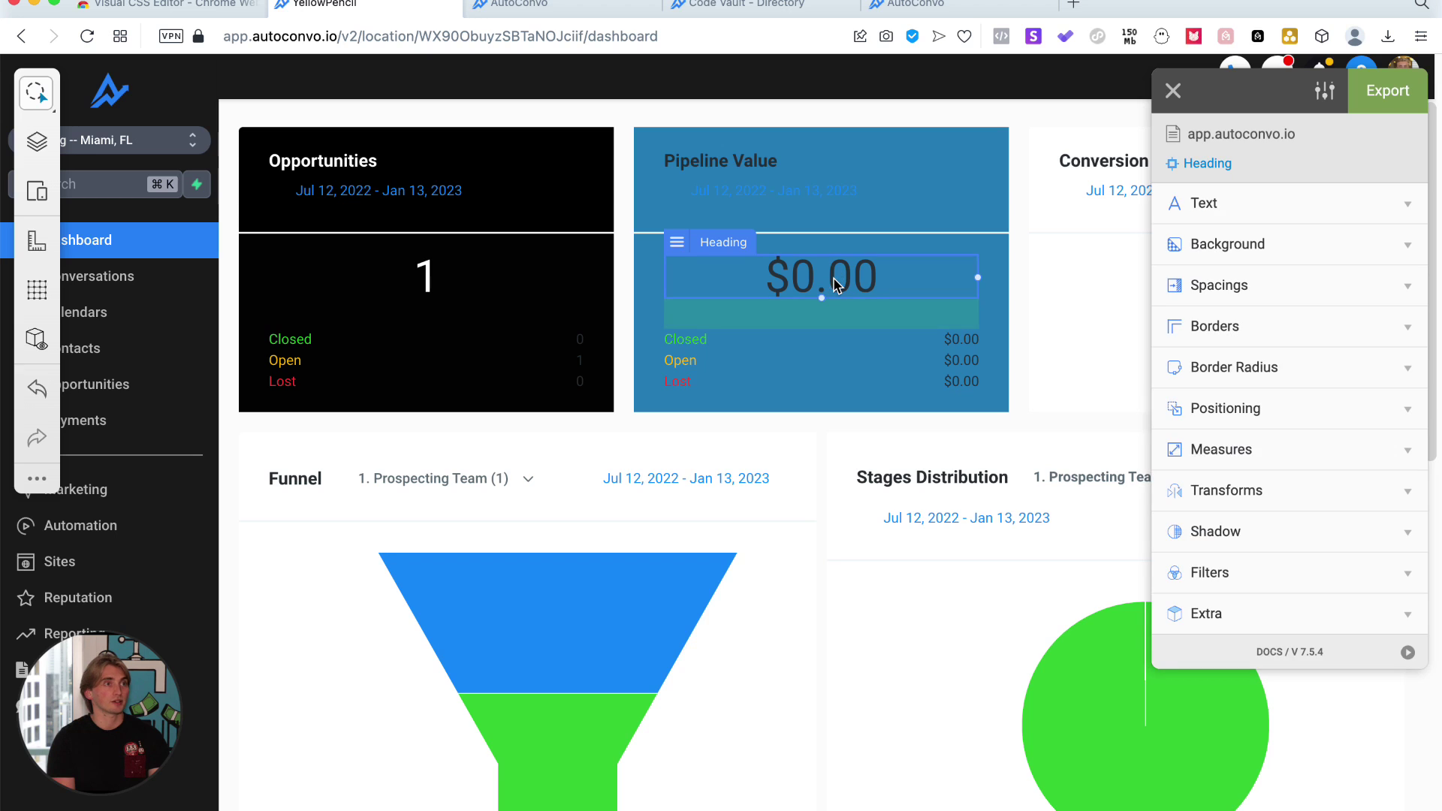
pyautogui.click(1203, 203)
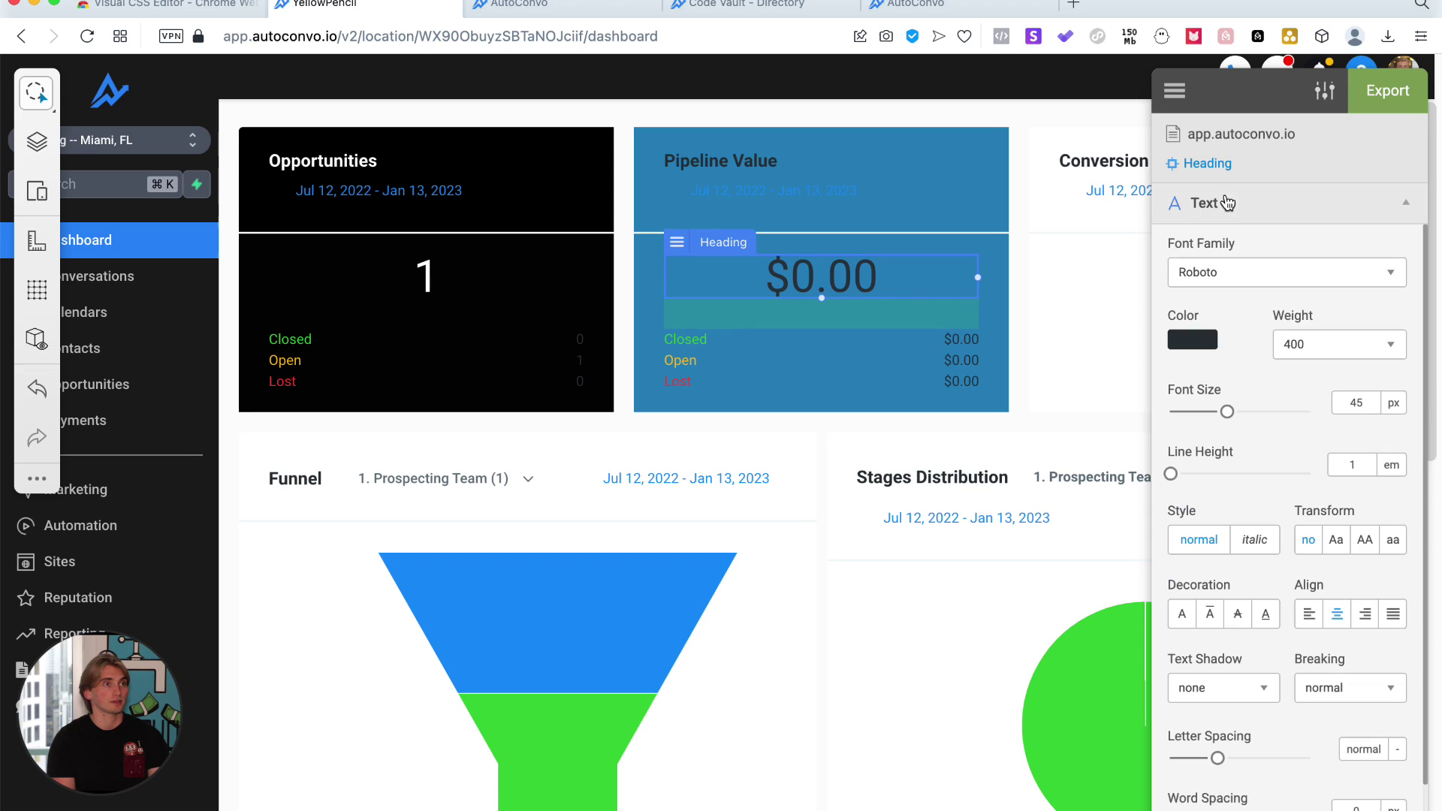
pyautogui.click(1193, 339)
pyautogui.click(795, 161)
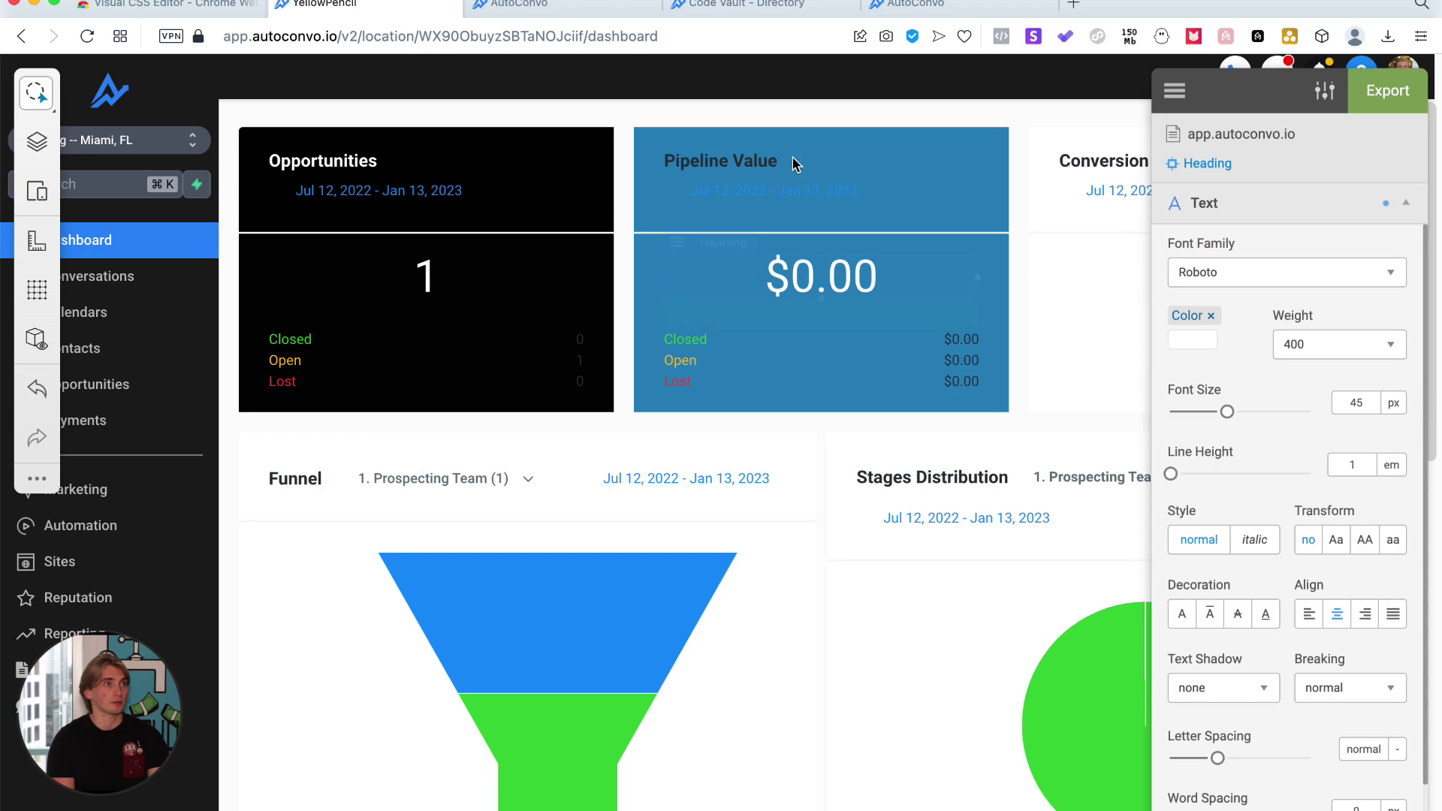
pyautogui.click(747, 164)
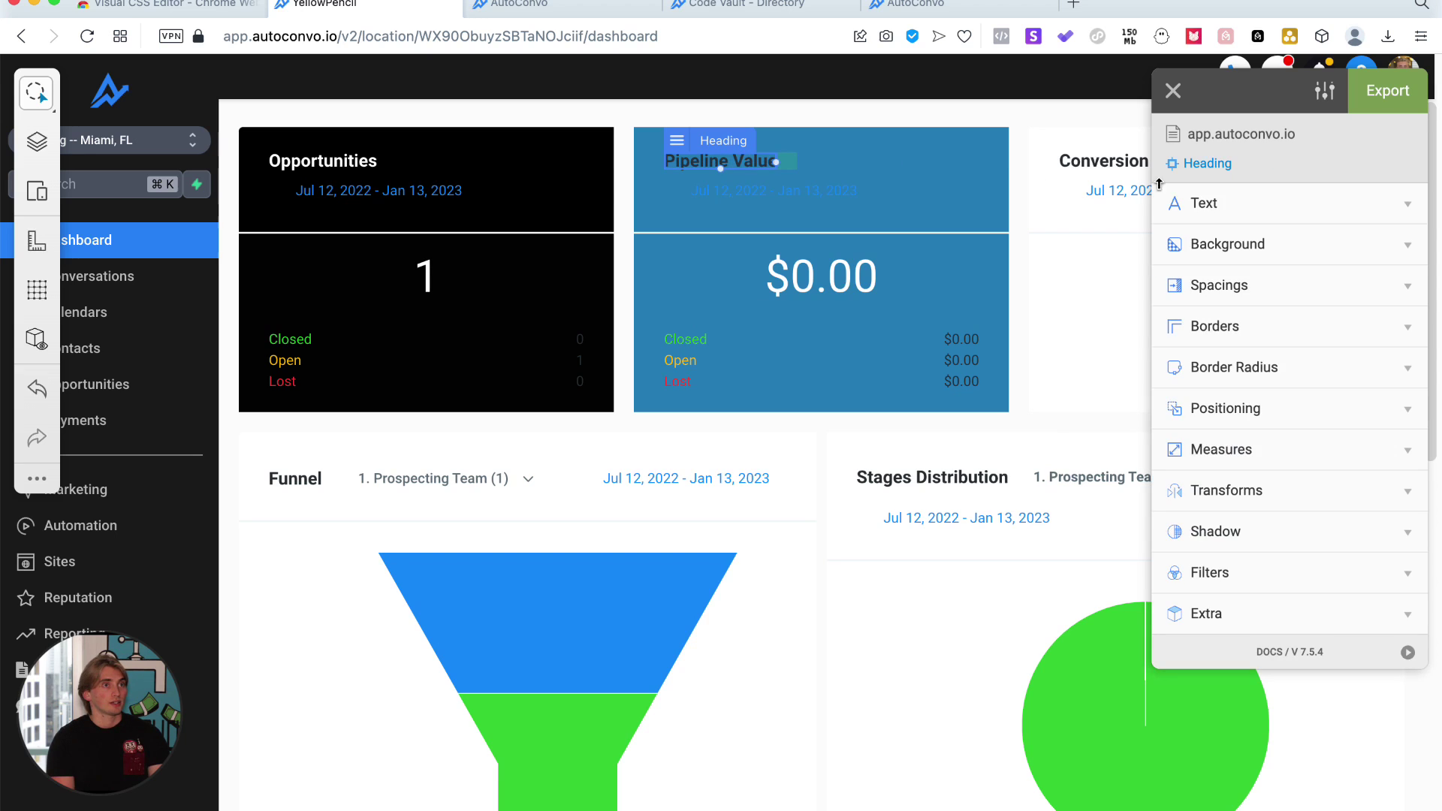
pyautogui.click(1217, 203)
pyautogui.click(1194, 341)
pyautogui.moveTo(1226, 403); pyautogui.dragTo(1082, 299)
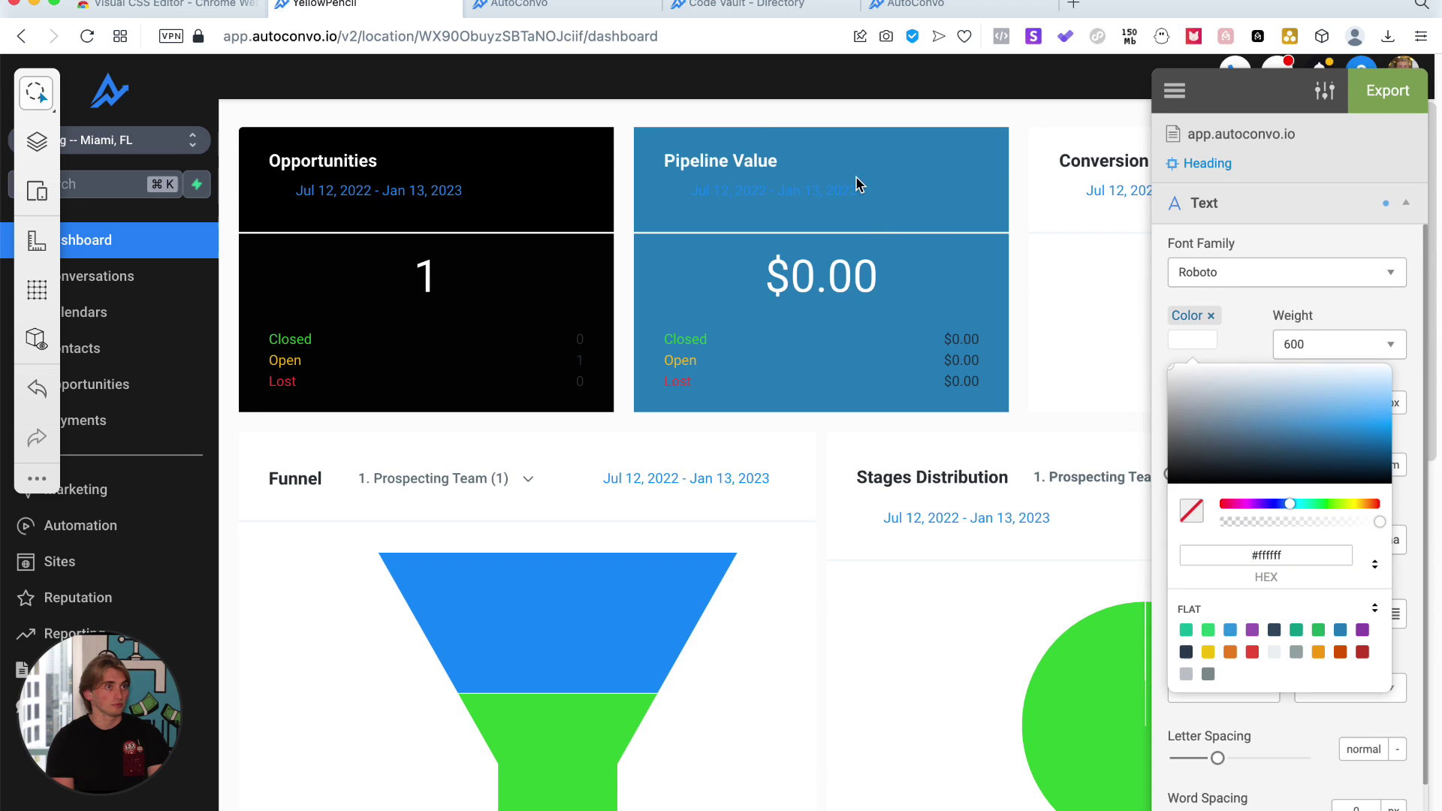
pyautogui.click(857, 184)
pyautogui.click(815, 197)
# - Set the Pipeline Value date range text colour to white
pyautogui.click(822, 193)
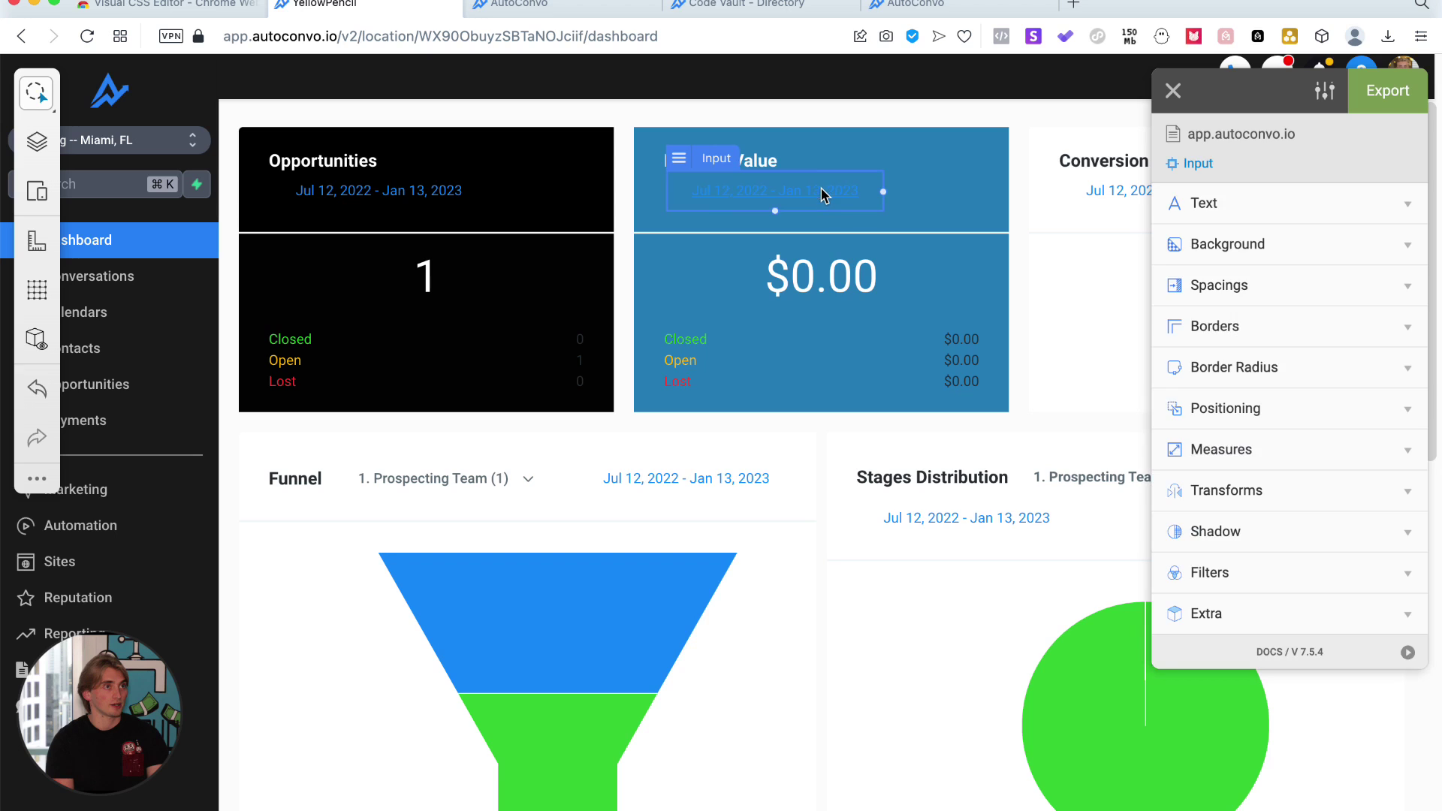
pyautogui.click(1203, 203)
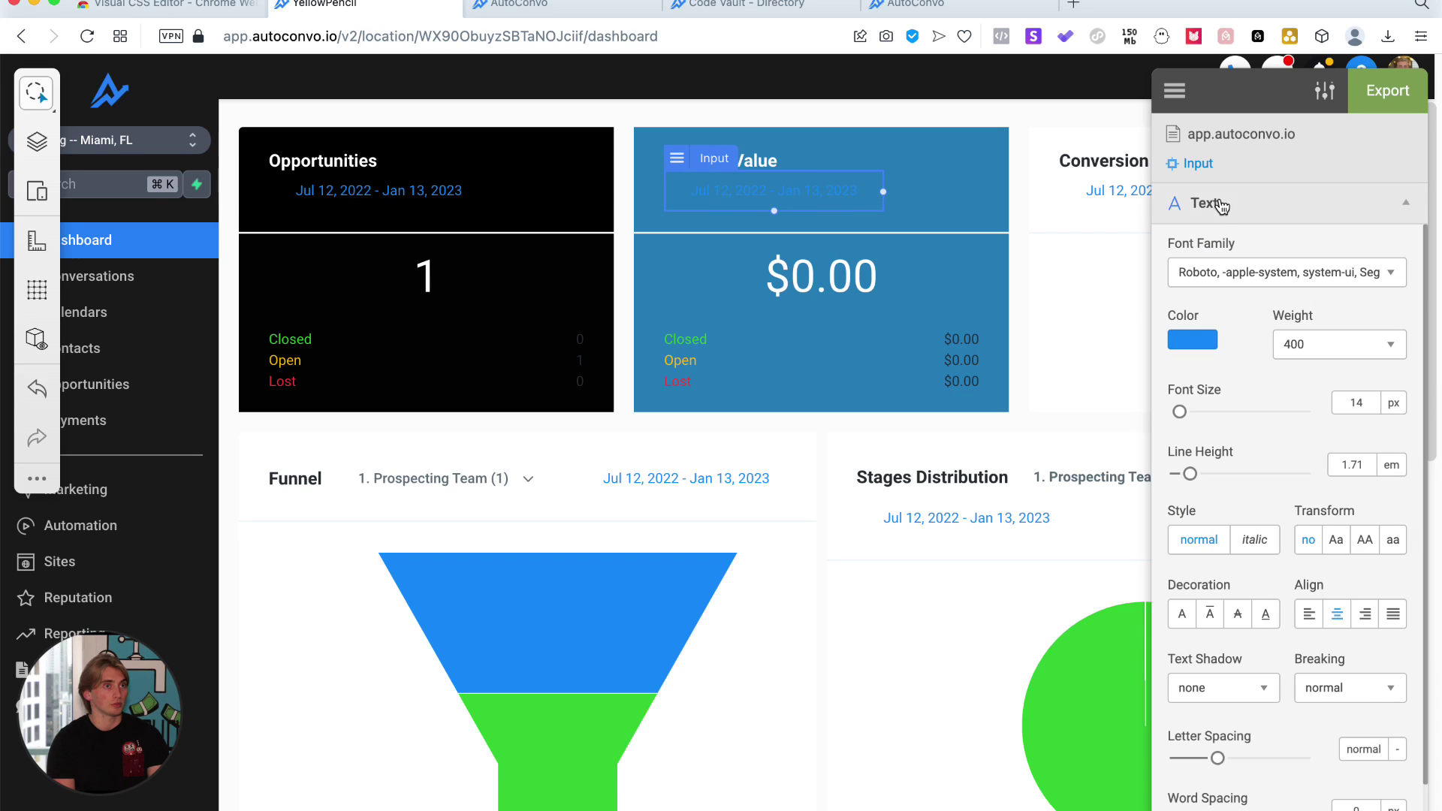
pyautogui.click(1200, 342)
pyautogui.moveTo(1204, 429); pyautogui.dragTo(1257, 386)
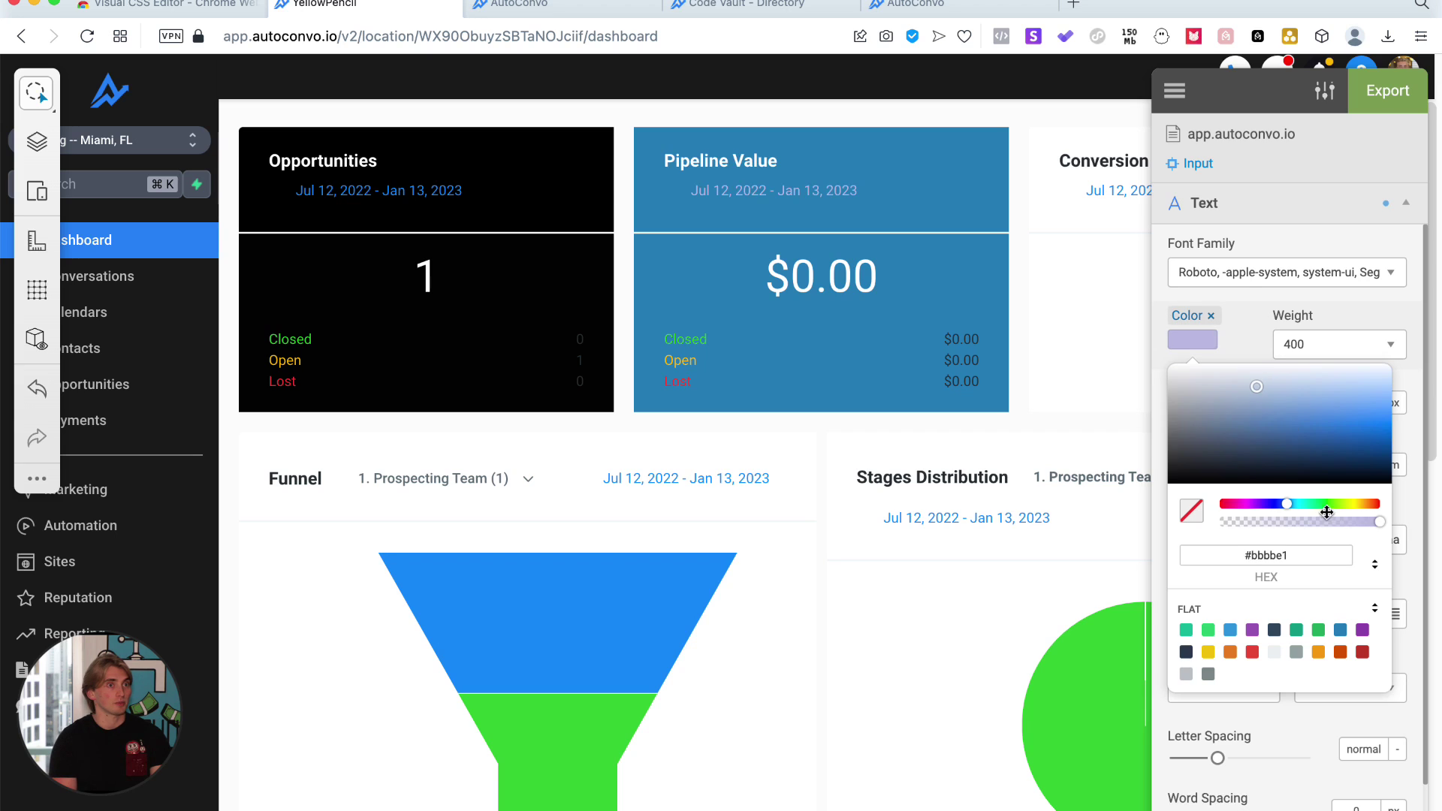
pyautogui.click(1380, 504)
pyautogui.moveTo(1365, 459); pyautogui.dragTo(1154, 363)
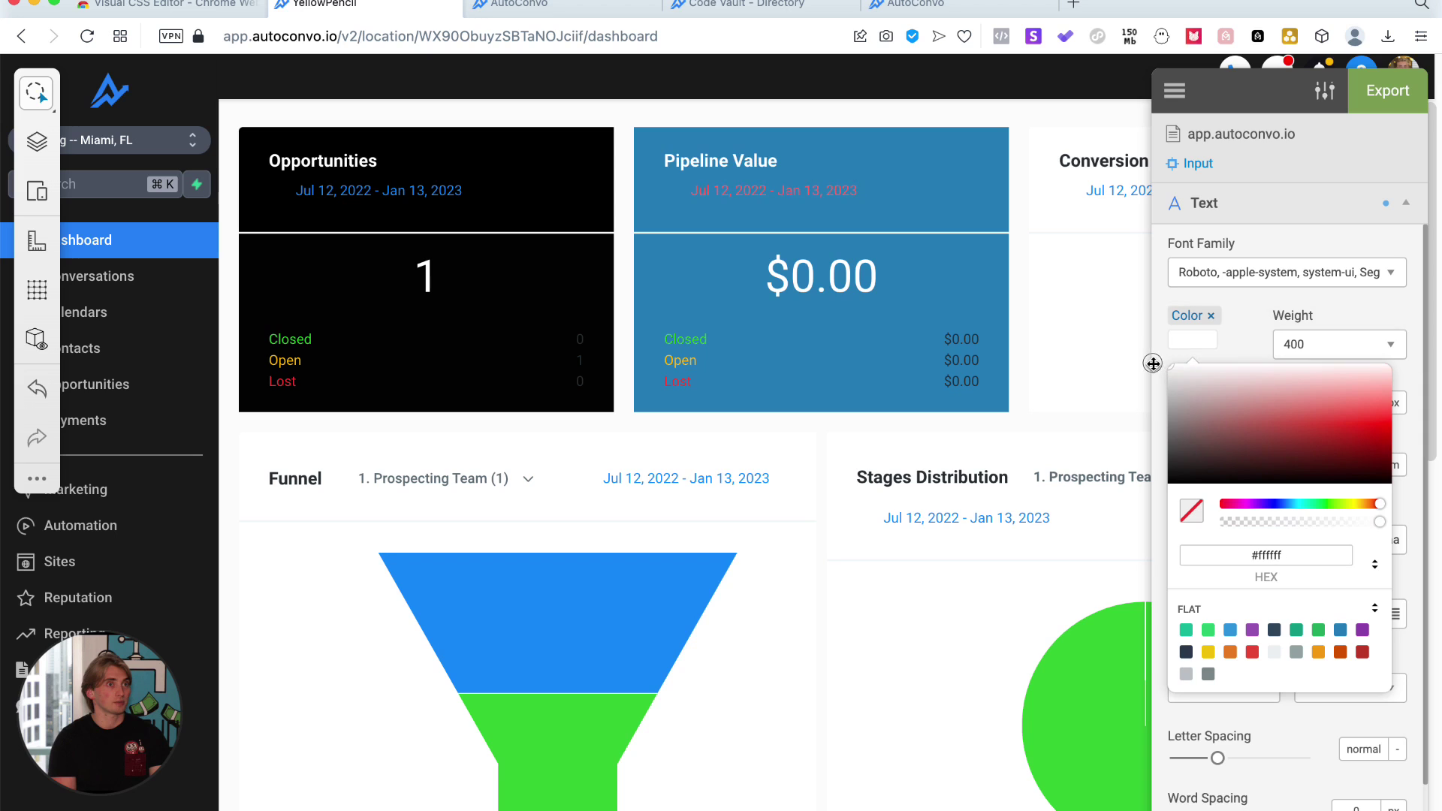
pyautogui.click(1026, 164)
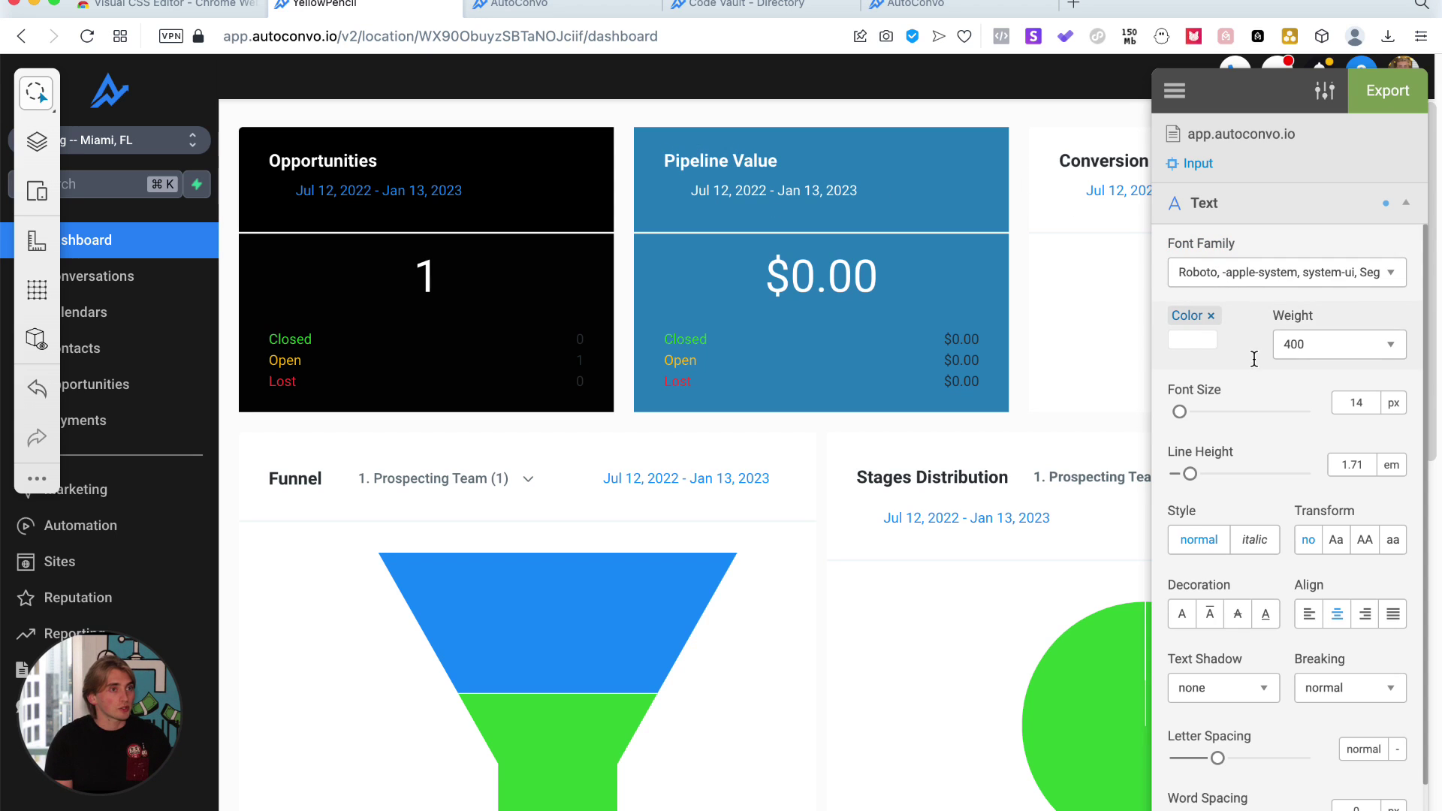
pyautogui.scroll(-1, 1255, 406)
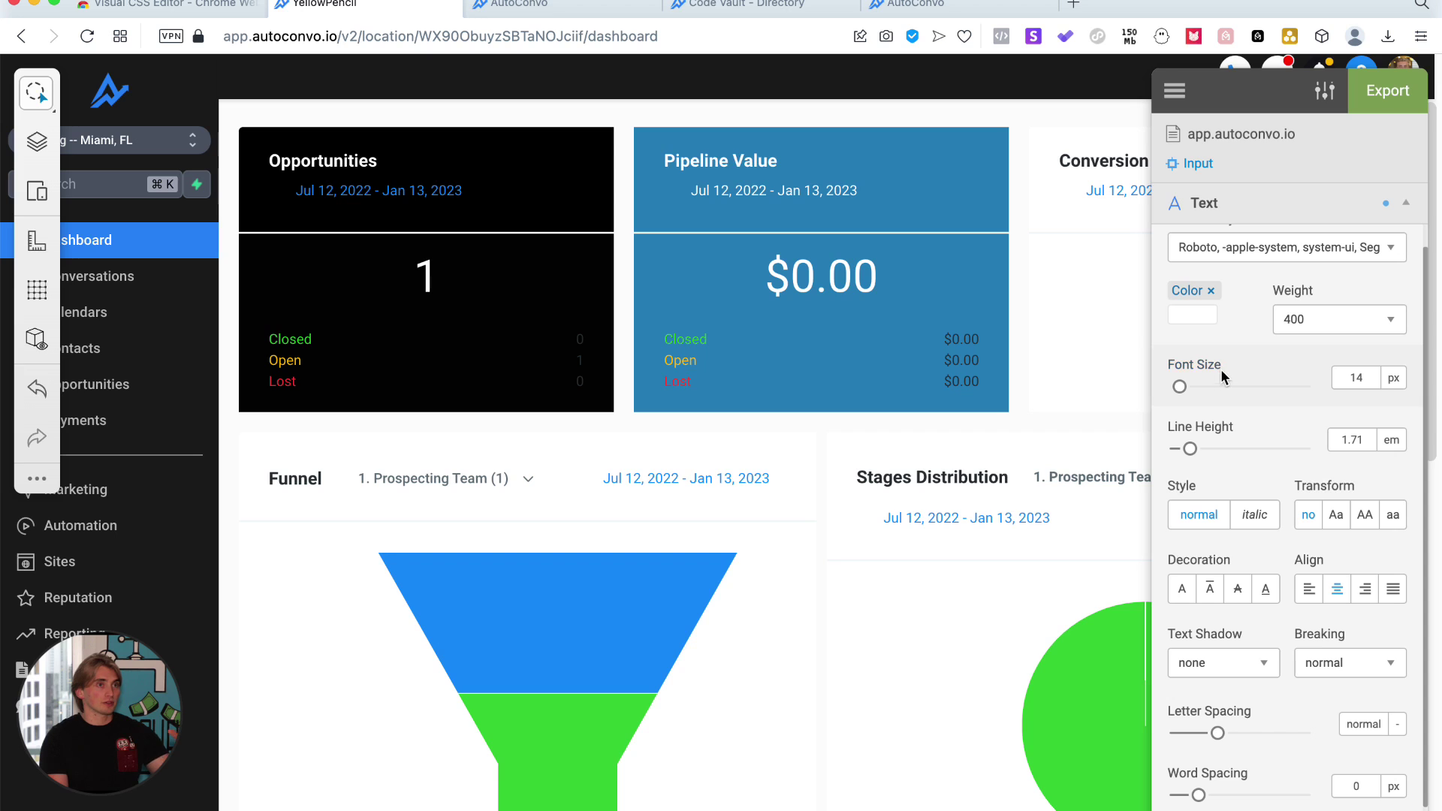
# - Hide the Pipeline Value date range with display none
pyautogui.click(1236, 212)
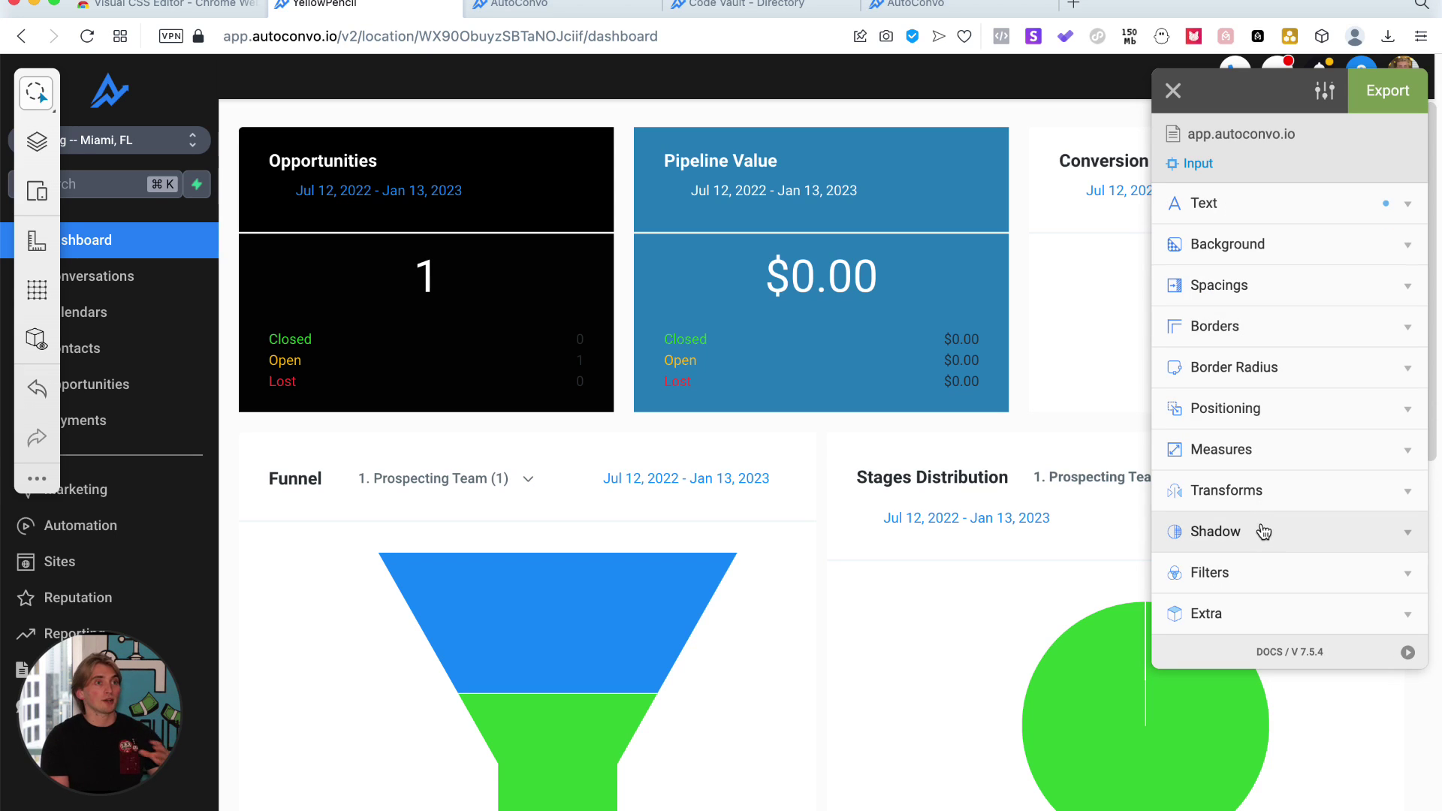
pyautogui.click(1283, 619)
pyautogui.click(1329, 249)
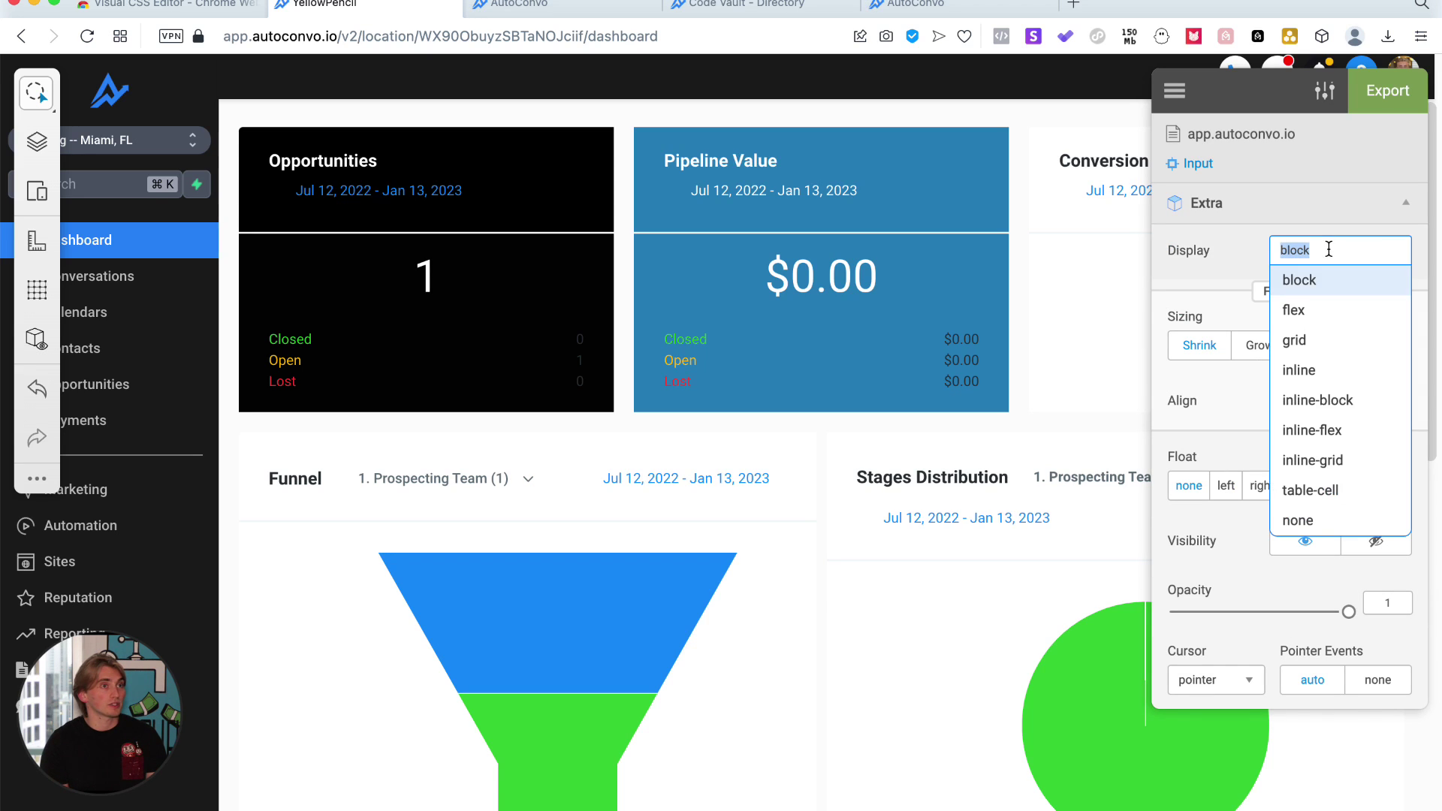
pyautogui.click(1334, 520)
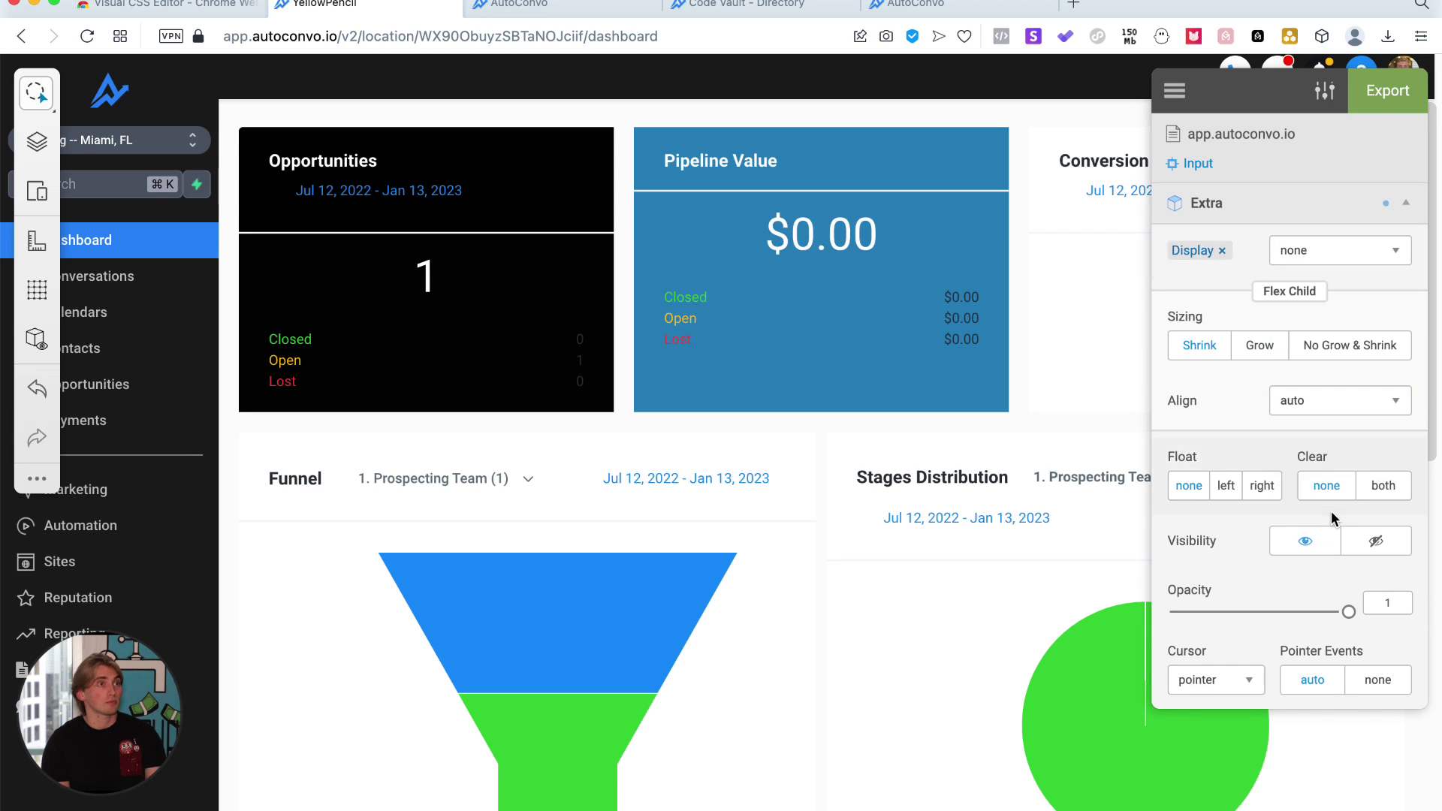
pyautogui.press('Escape')
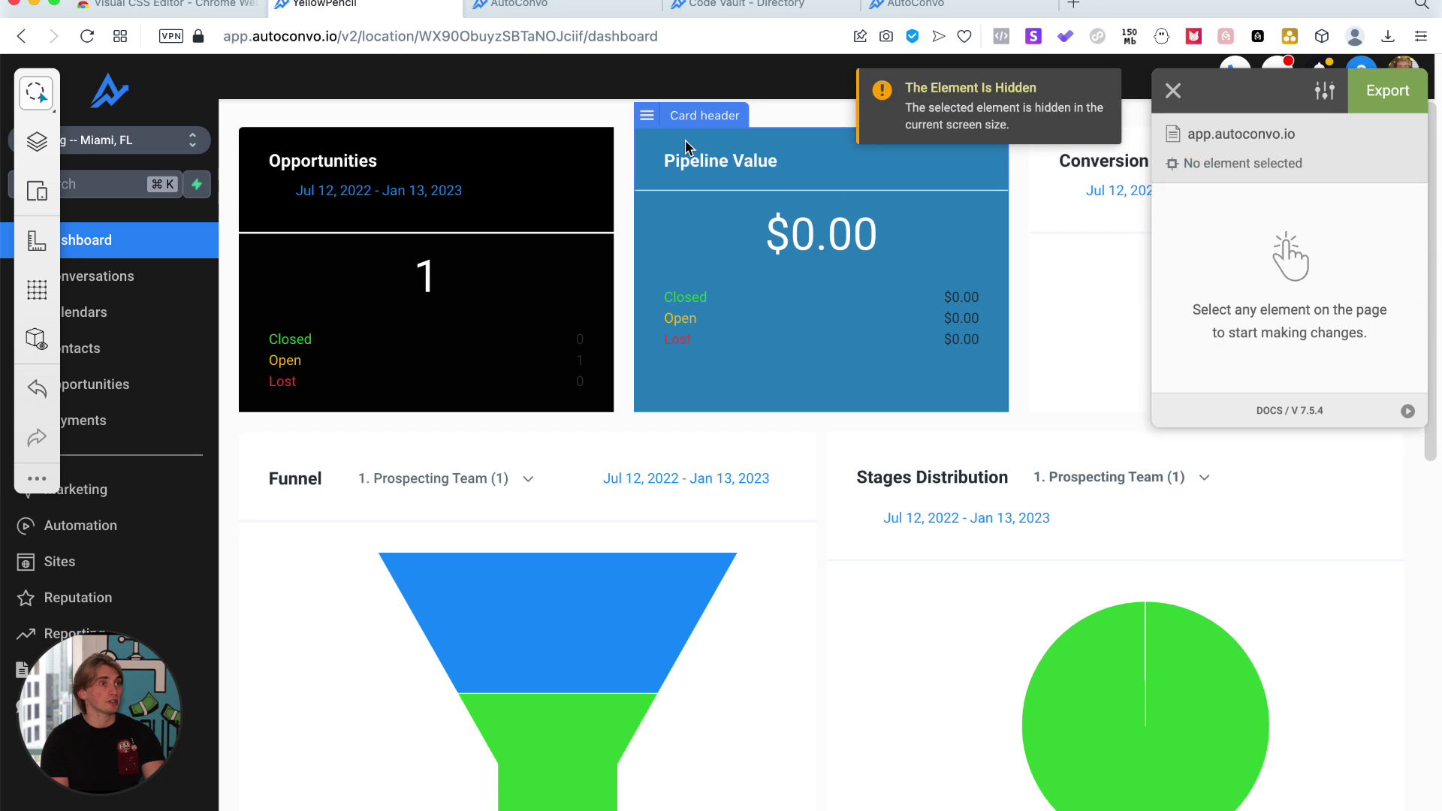
# - Inspect the Pipeline Value header's hover state and the $0.00 amount heading
pyautogui.click(691, 147)
pyautogui.click(646, 116)
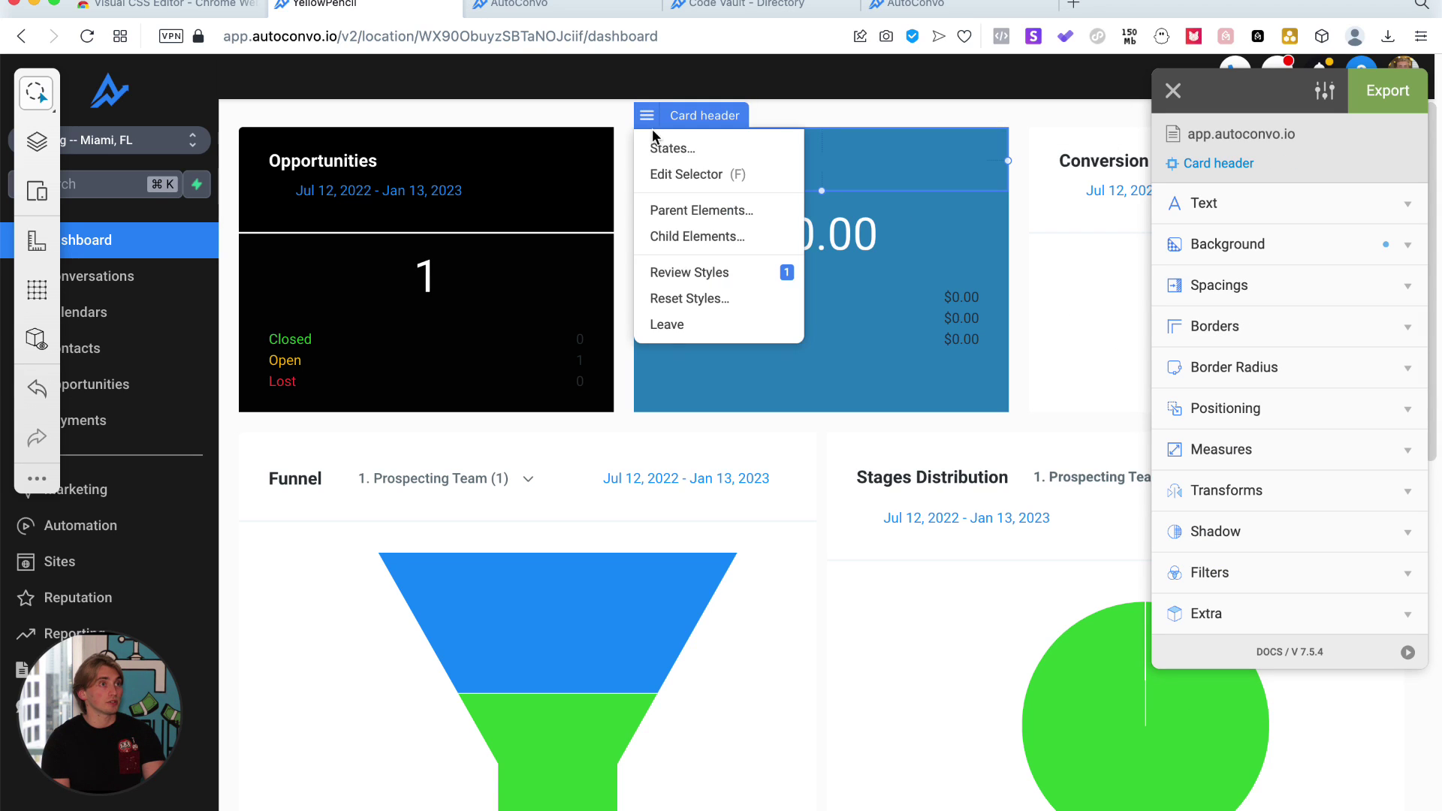
pyautogui.moveTo(668, 145)
pyautogui.click(832, 145)
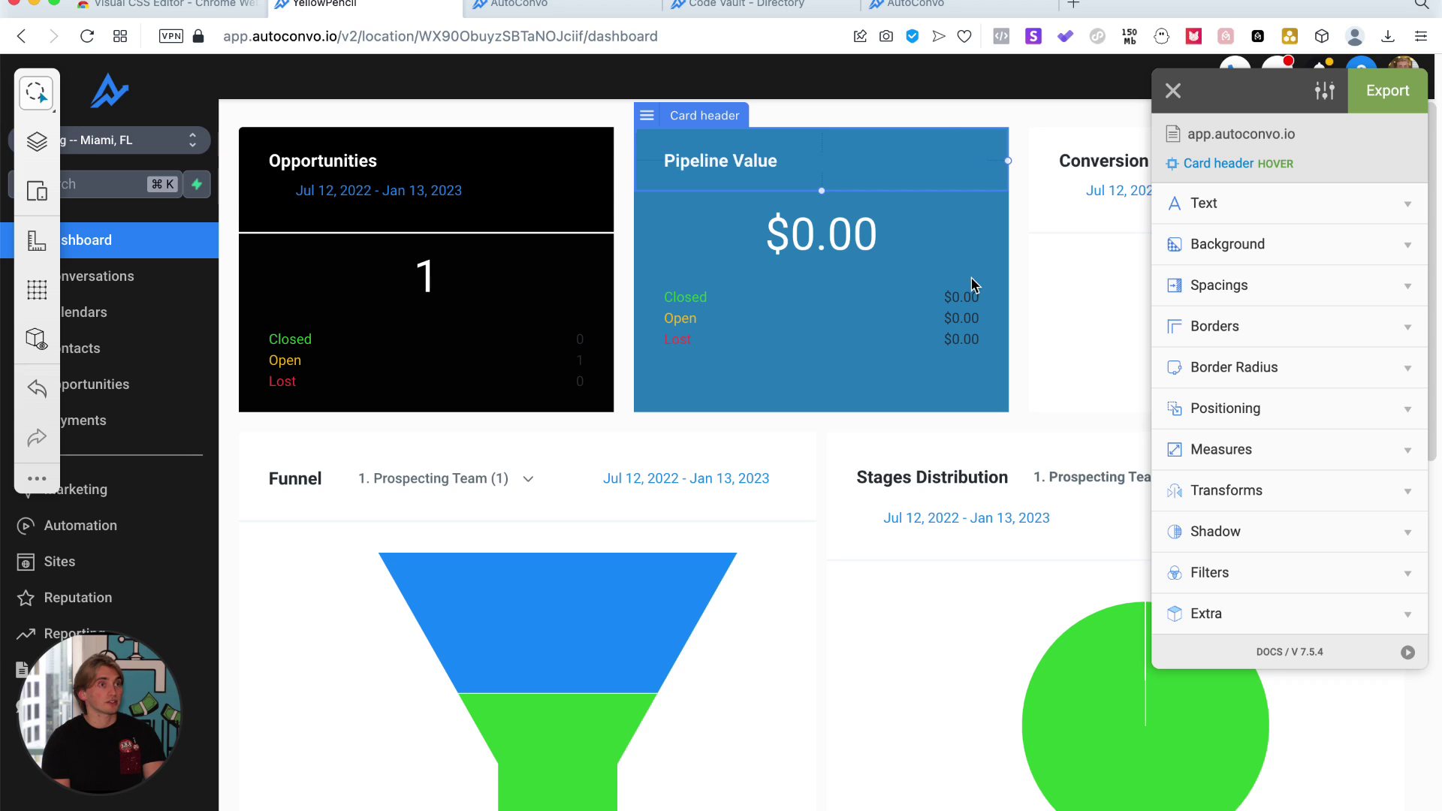
pyautogui.press('Escape')
pyautogui.click(973, 241)
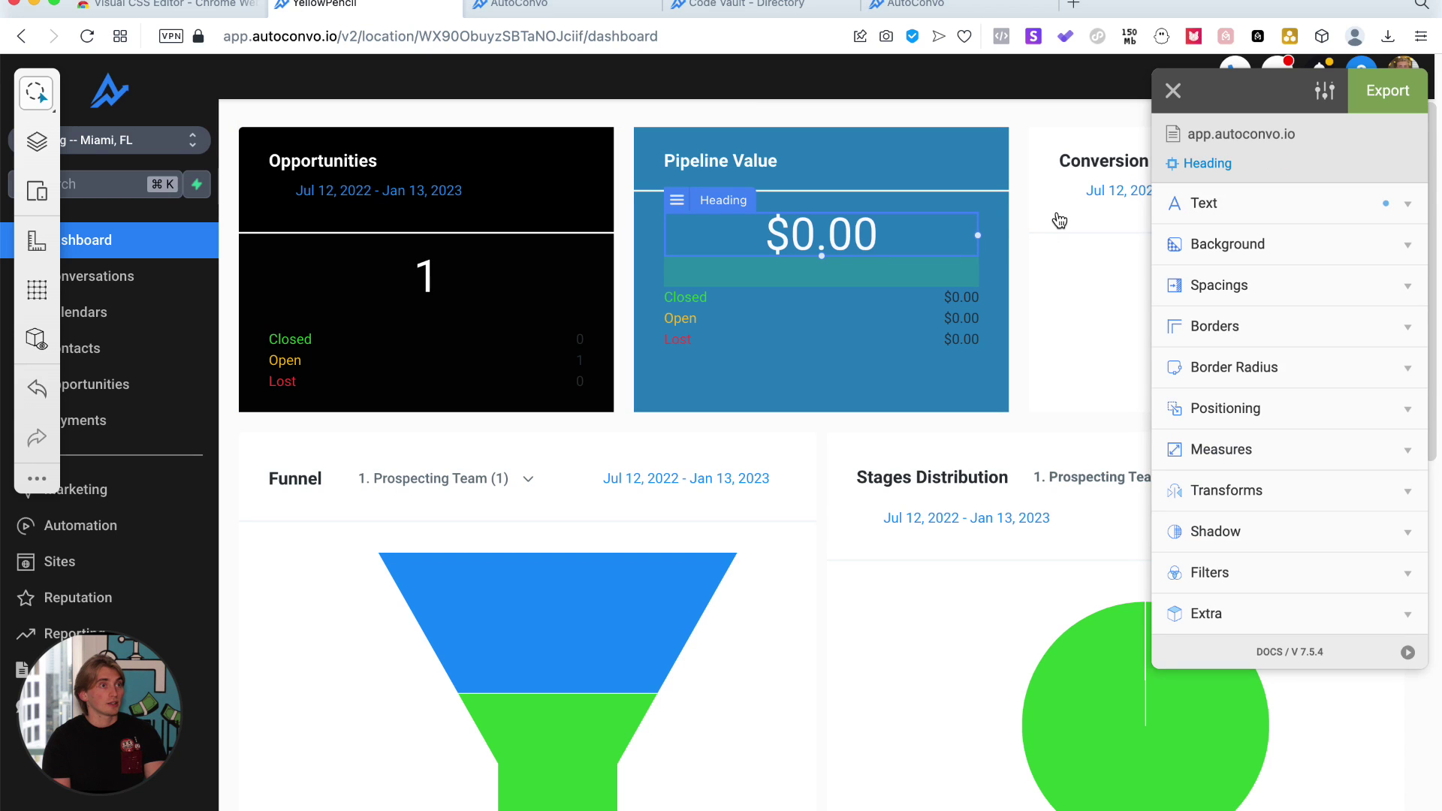
pyautogui.press('Escape')
# - Hide the Pipeline Value card body with display none and view the exported CSS
pyautogui.click(1002, 223)
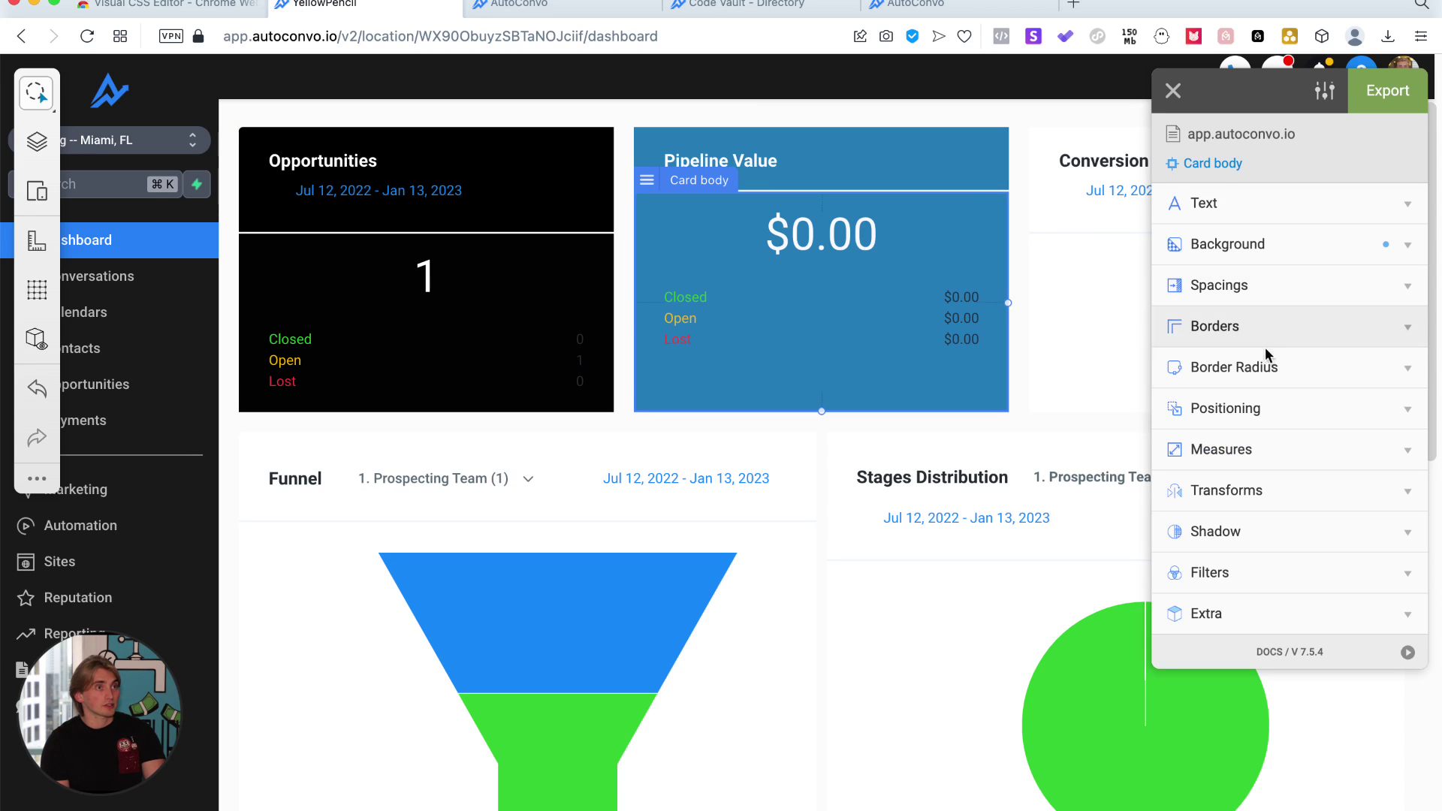
pyautogui.click(1250, 621)
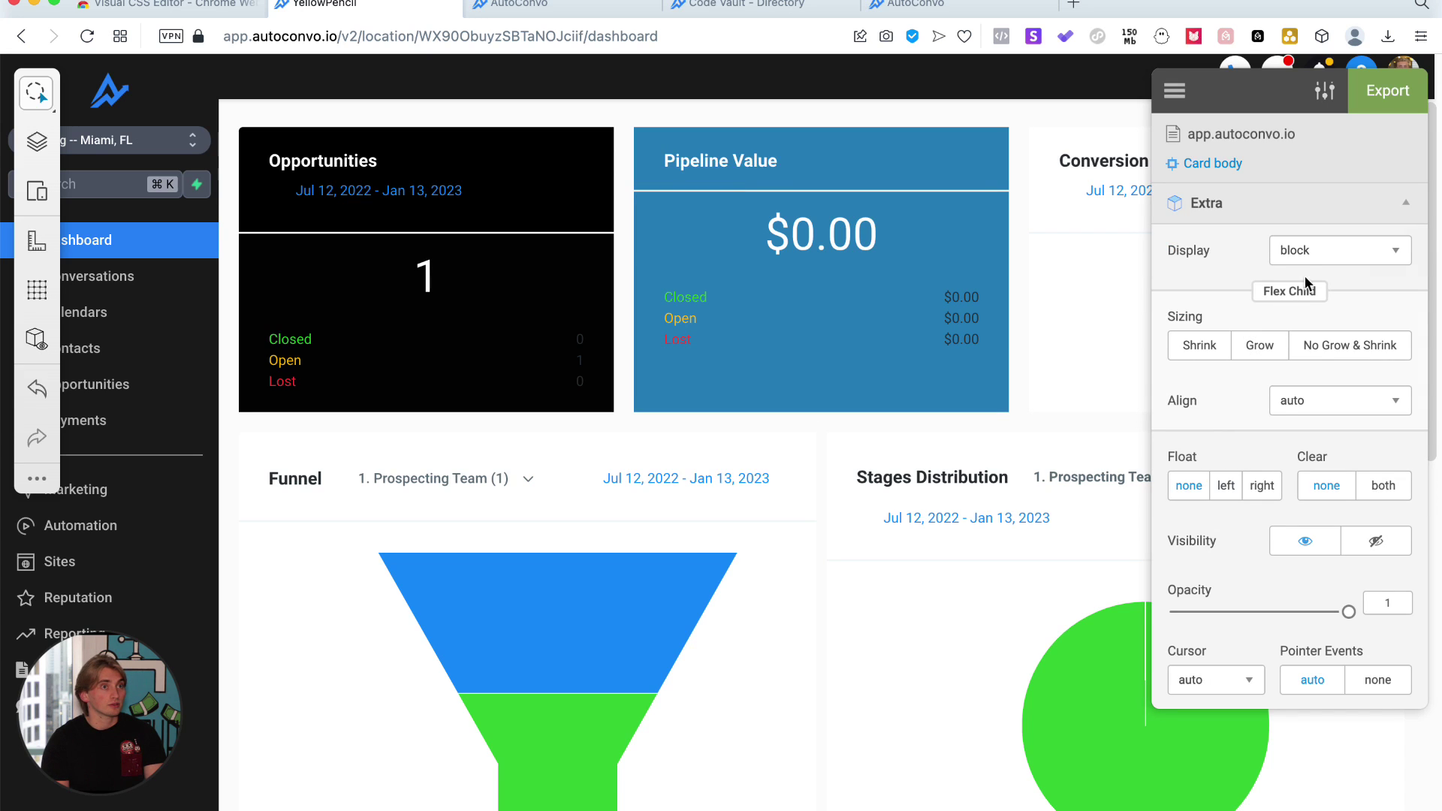
pyautogui.click(1311, 254)
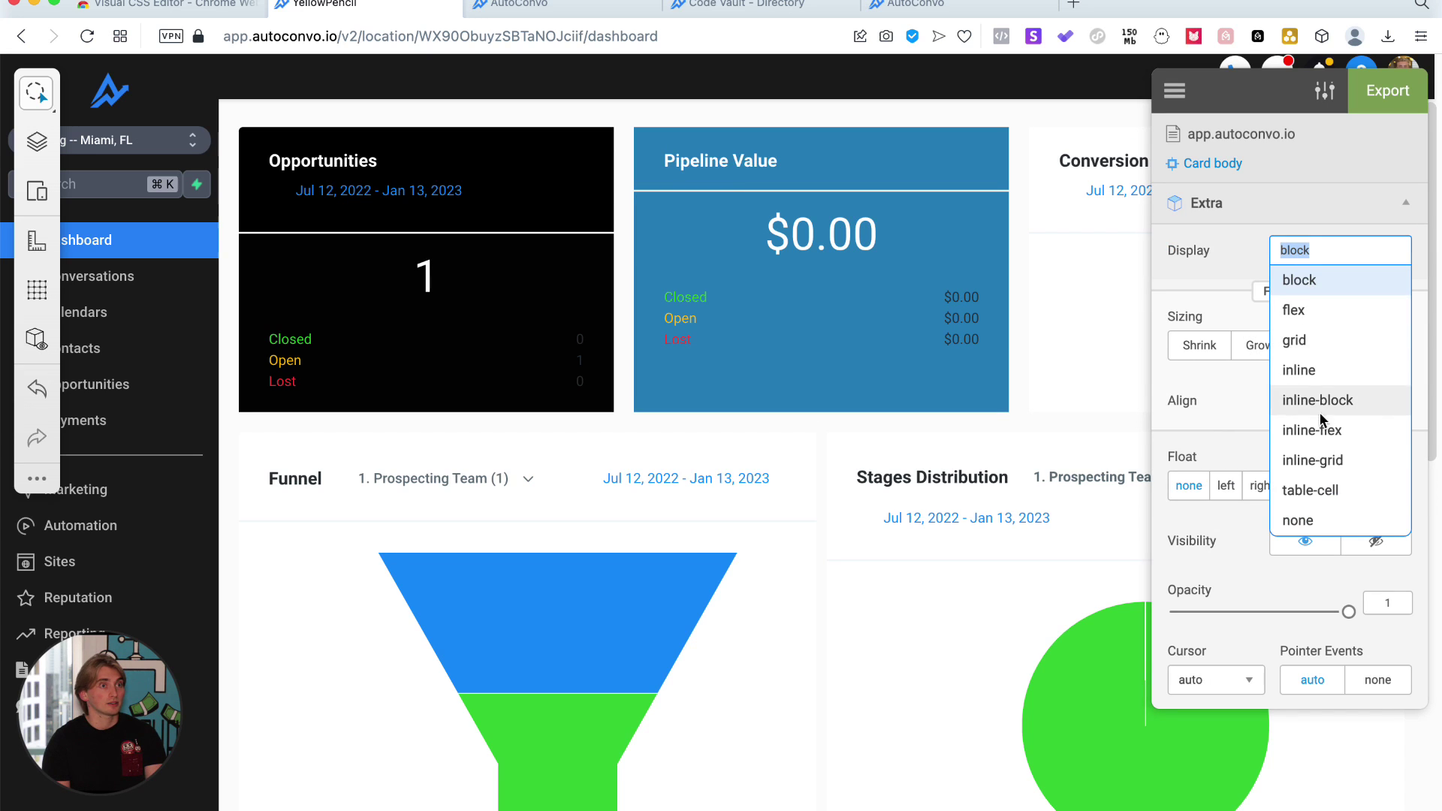
pyautogui.click(1329, 521)
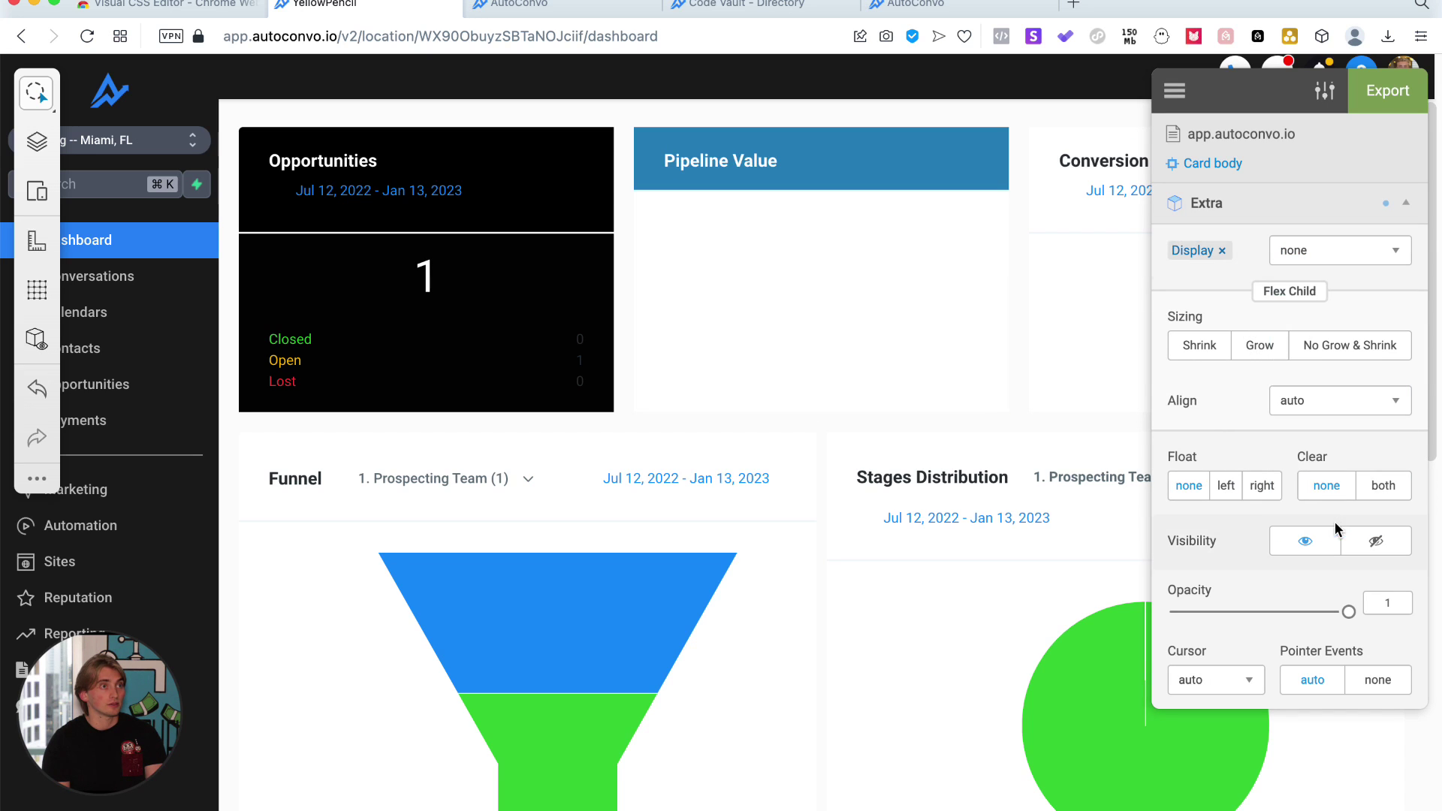
pyautogui.click(1388, 93)
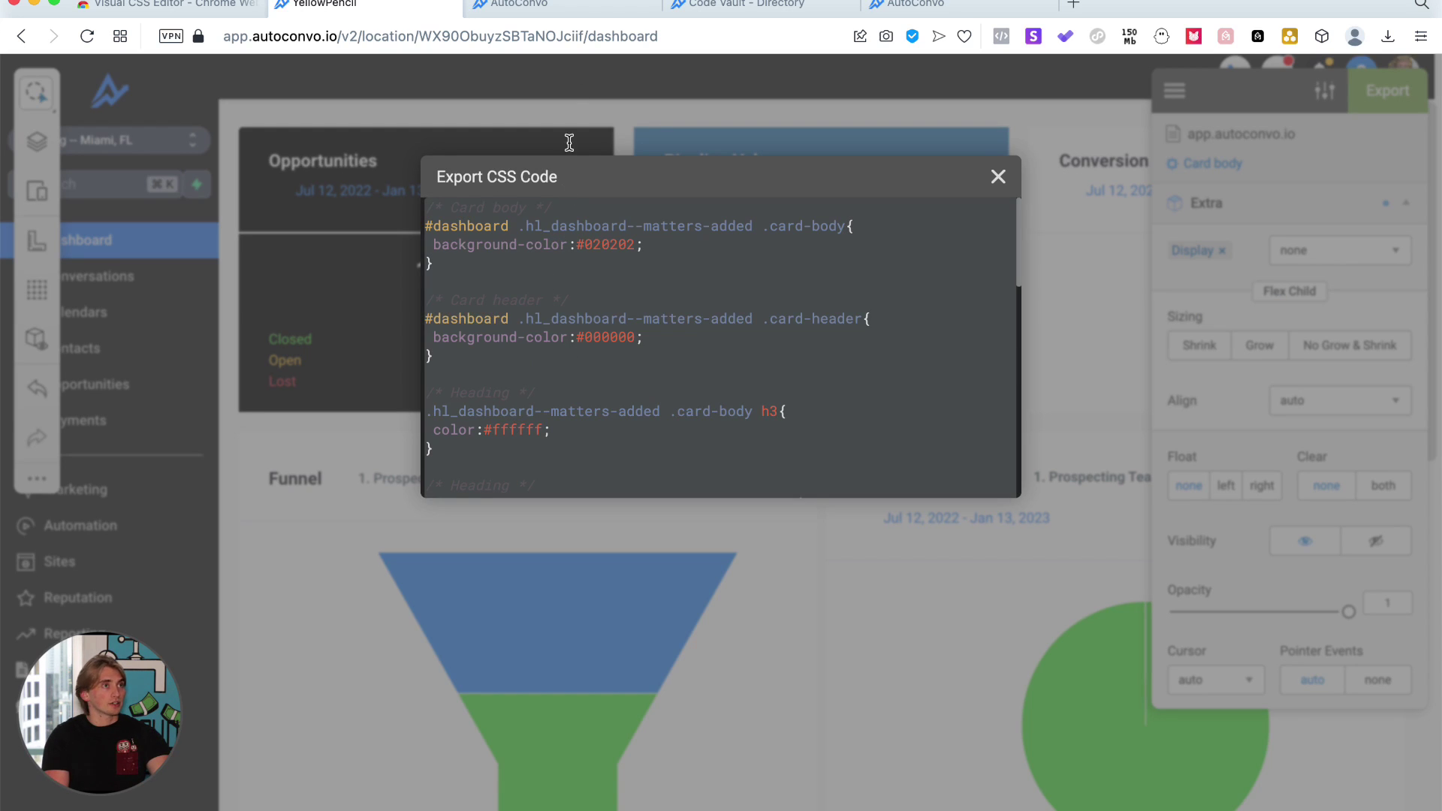
# - Switch to the AutoConvo Company settings page with its custom CSS box
pyautogui.click(577, 9)
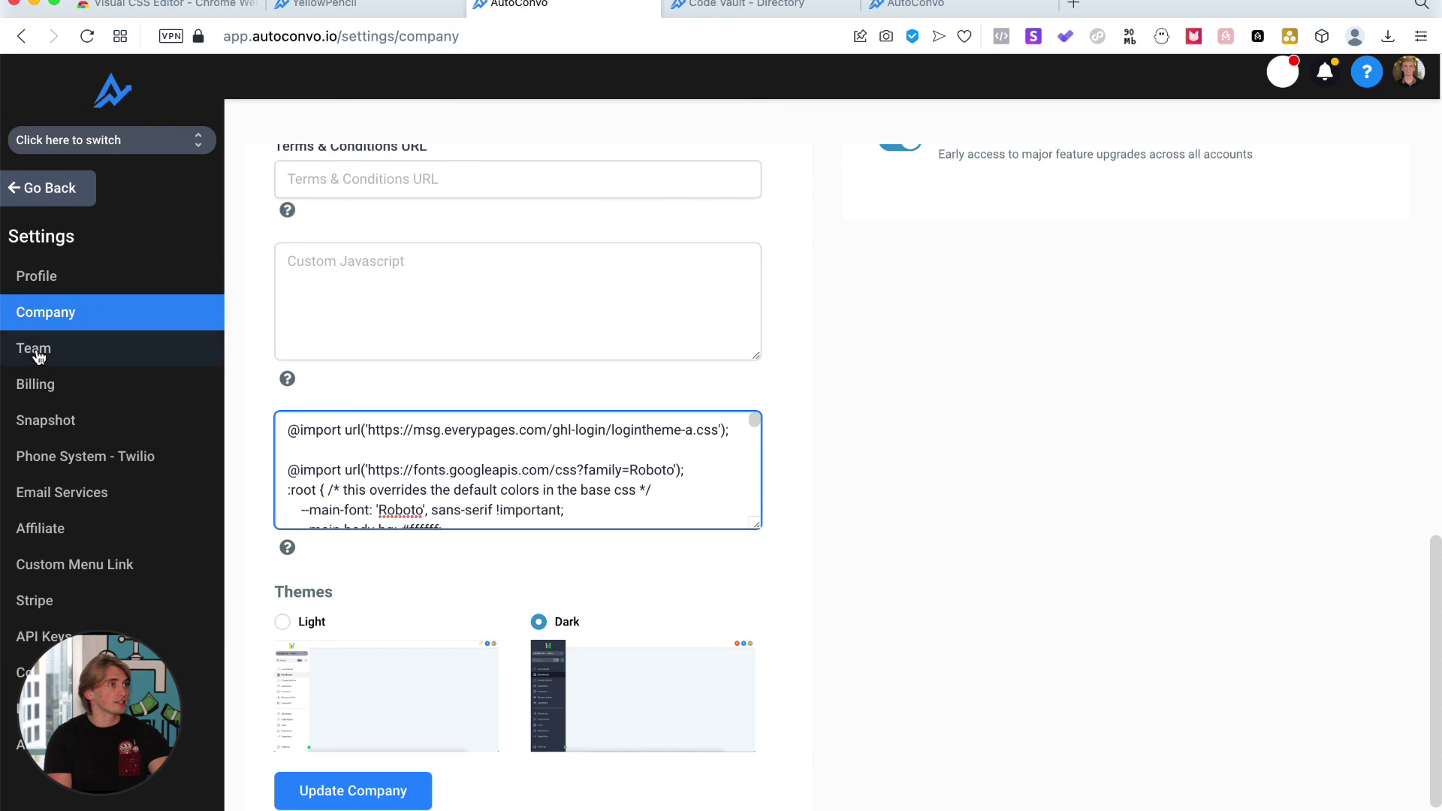
pyautogui.click(558, 441)
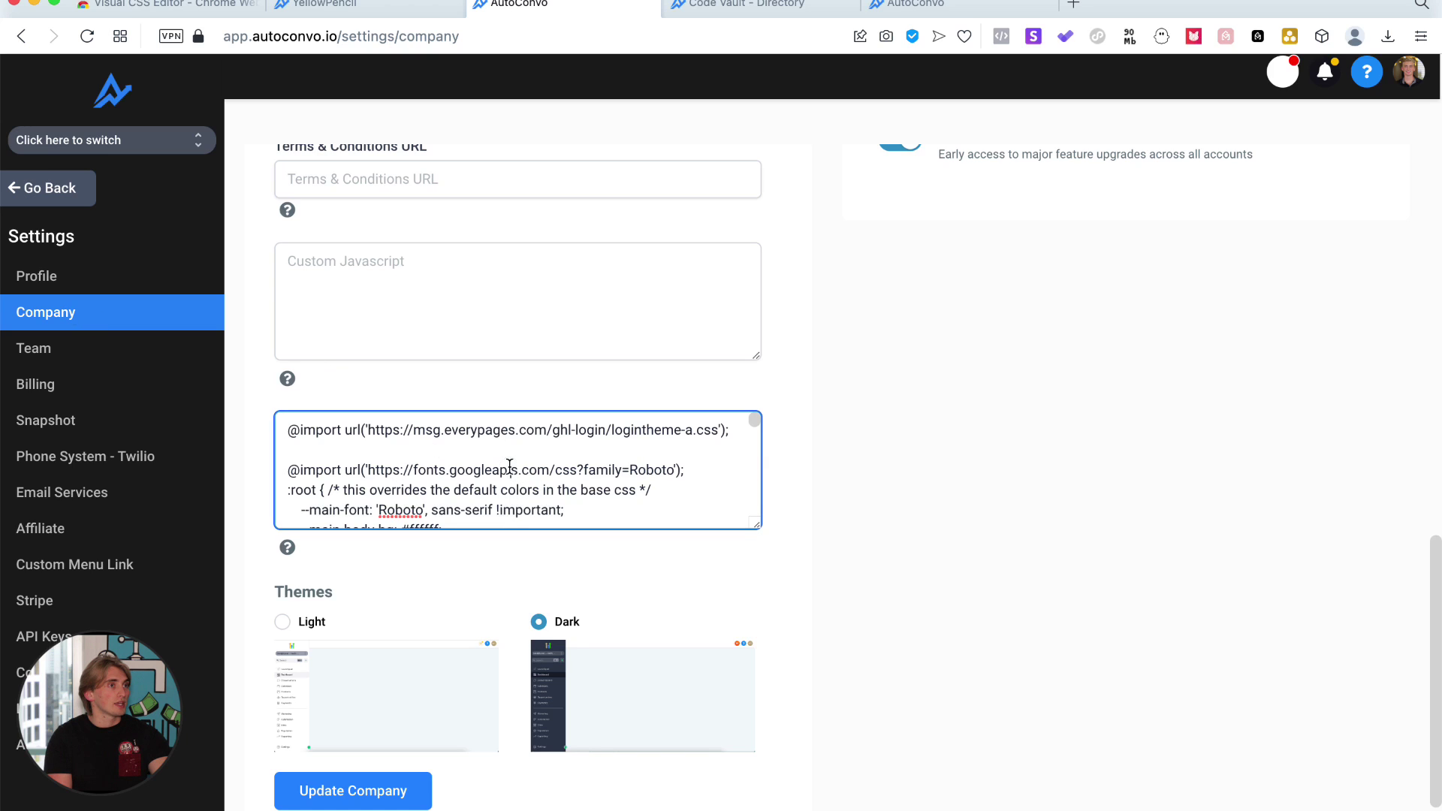
pyautogui.scroll(-1, 558, 440)
pyautogui.scroll(1, 557, 440)
pyautogui.scroll(-1, 556, 442)
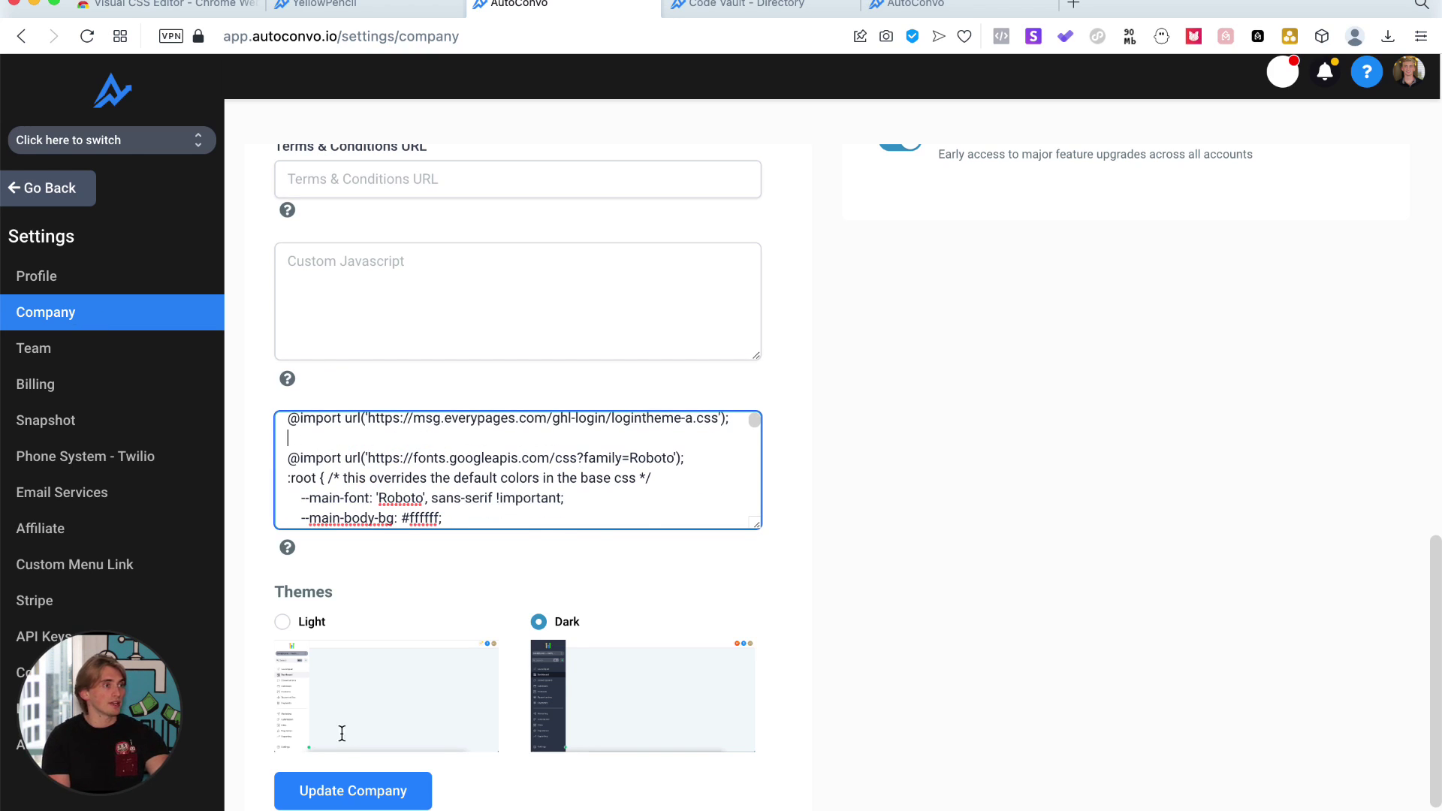
pyautogui.click(430, 802)
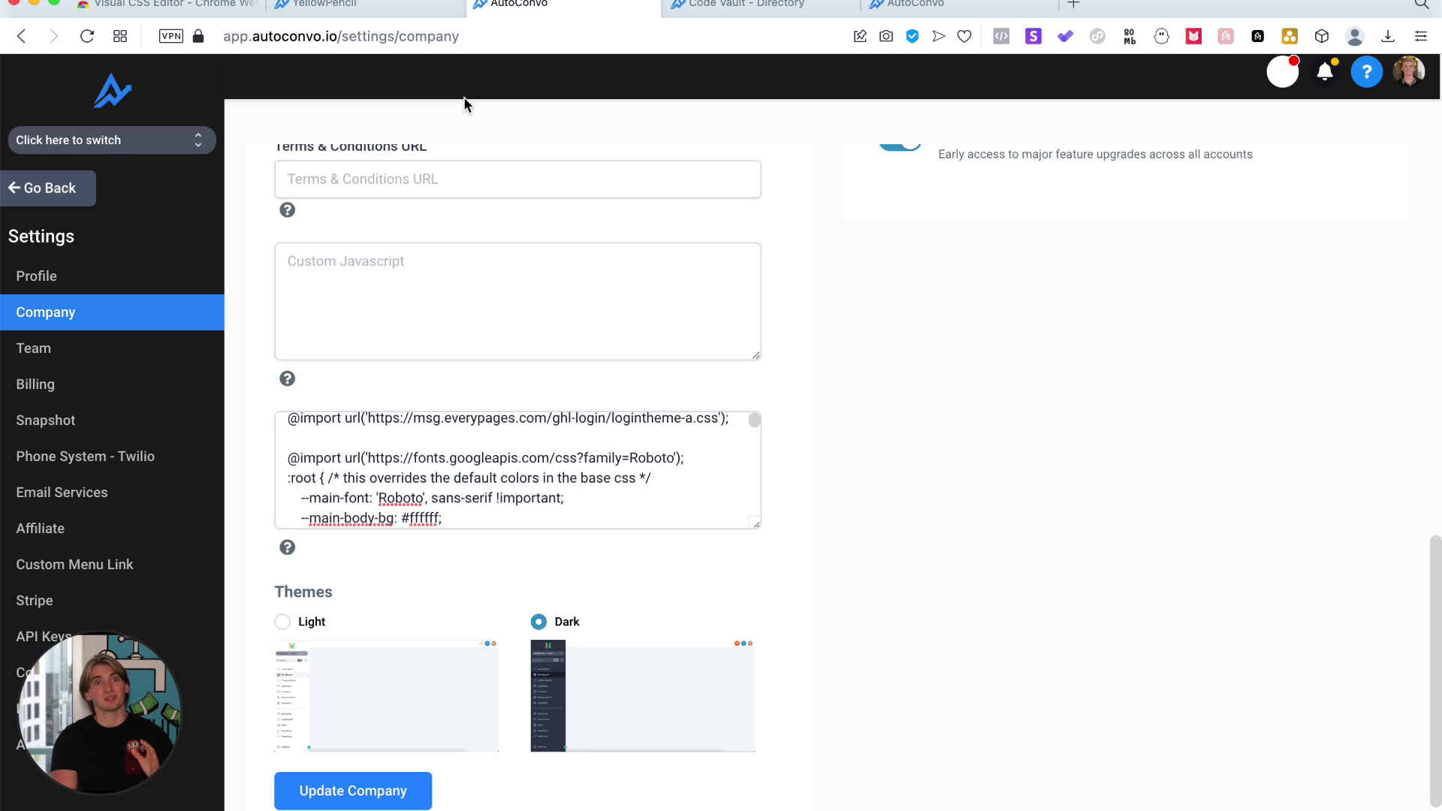
# - Open the Code Vault directory page in the CSS editor and select its intro paragraph
pyautogui.click(743, 7)
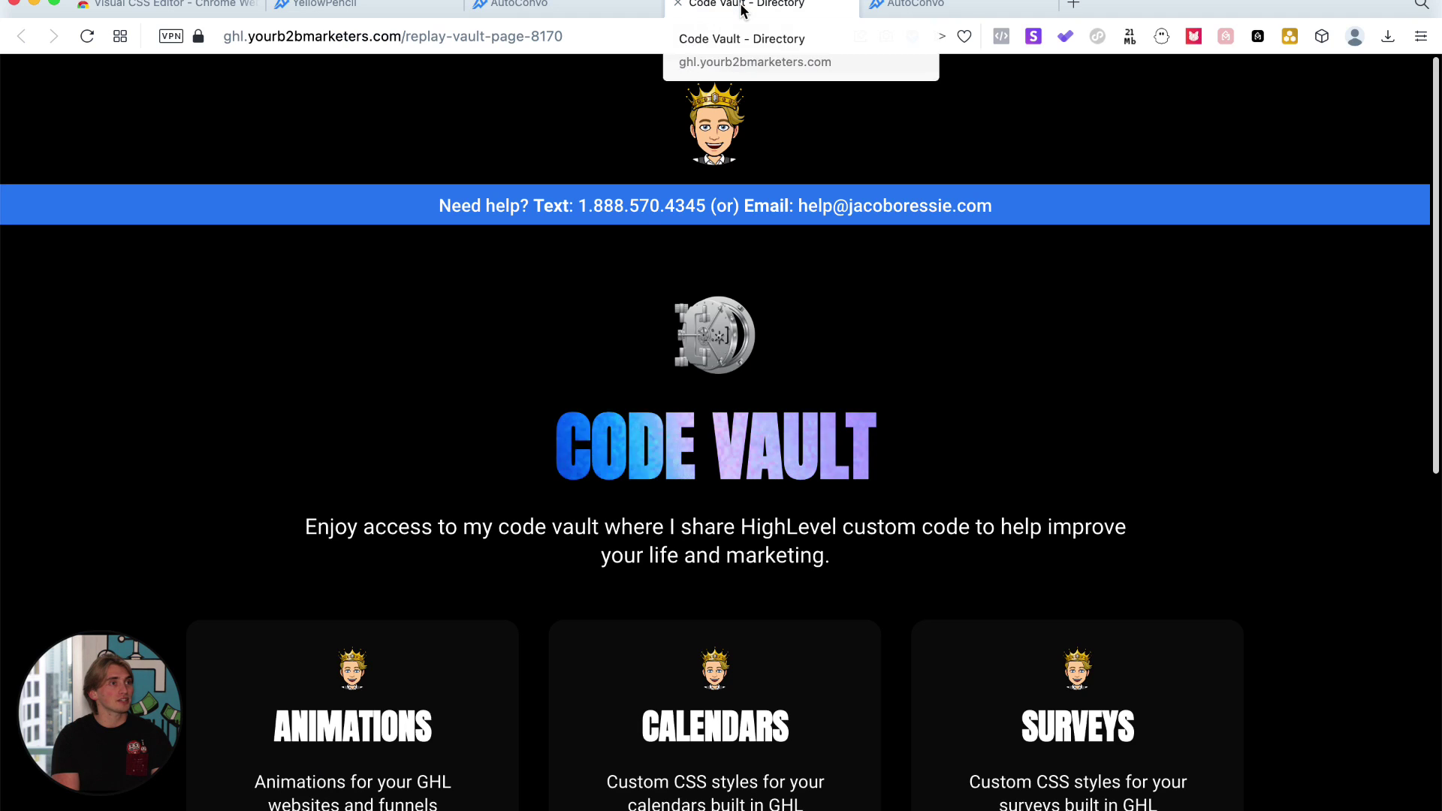
pyautogui.scroll(-2, 776, 463)
pyautogui.scroll(-3, 776, 463)
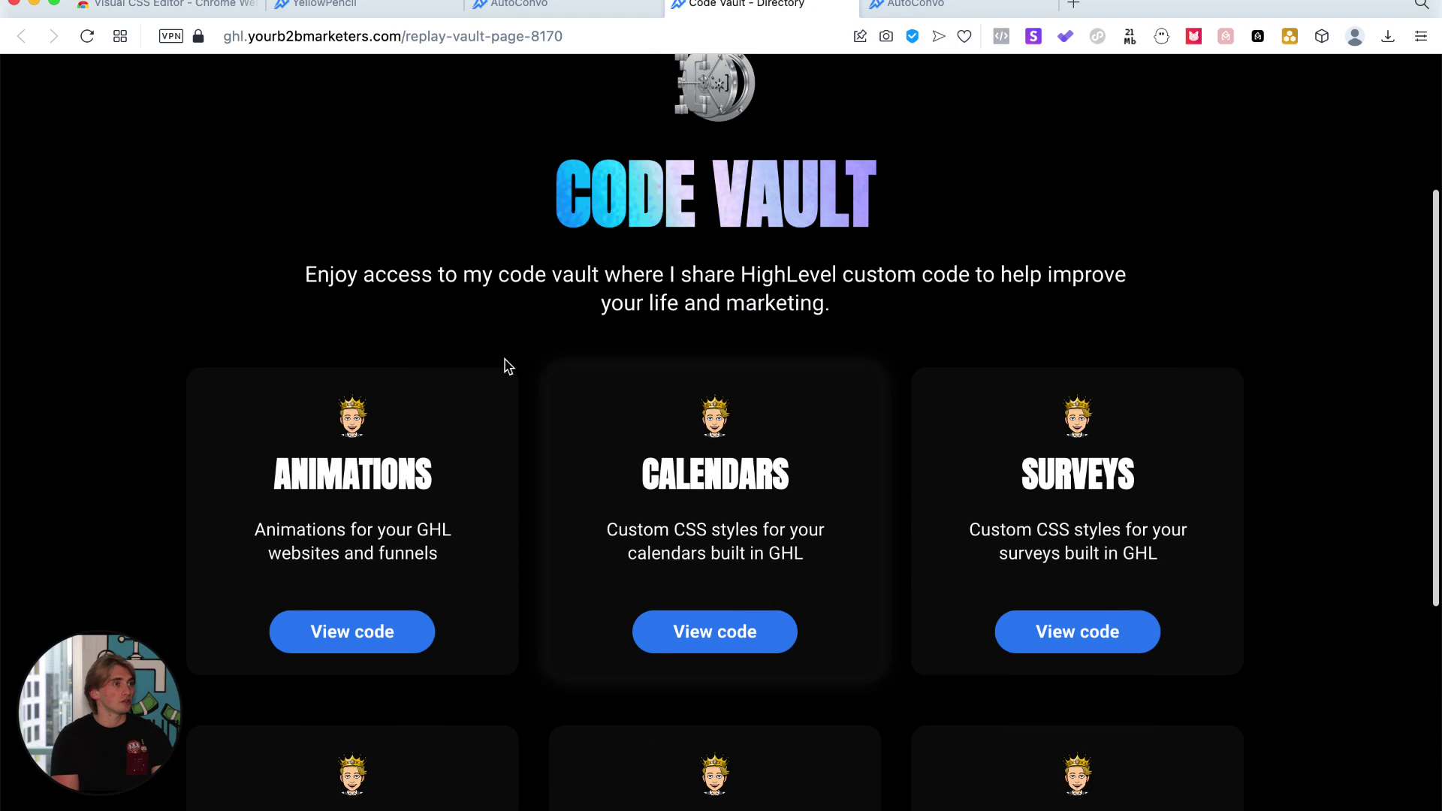
pyautogui.scroll(3, 505, 364)
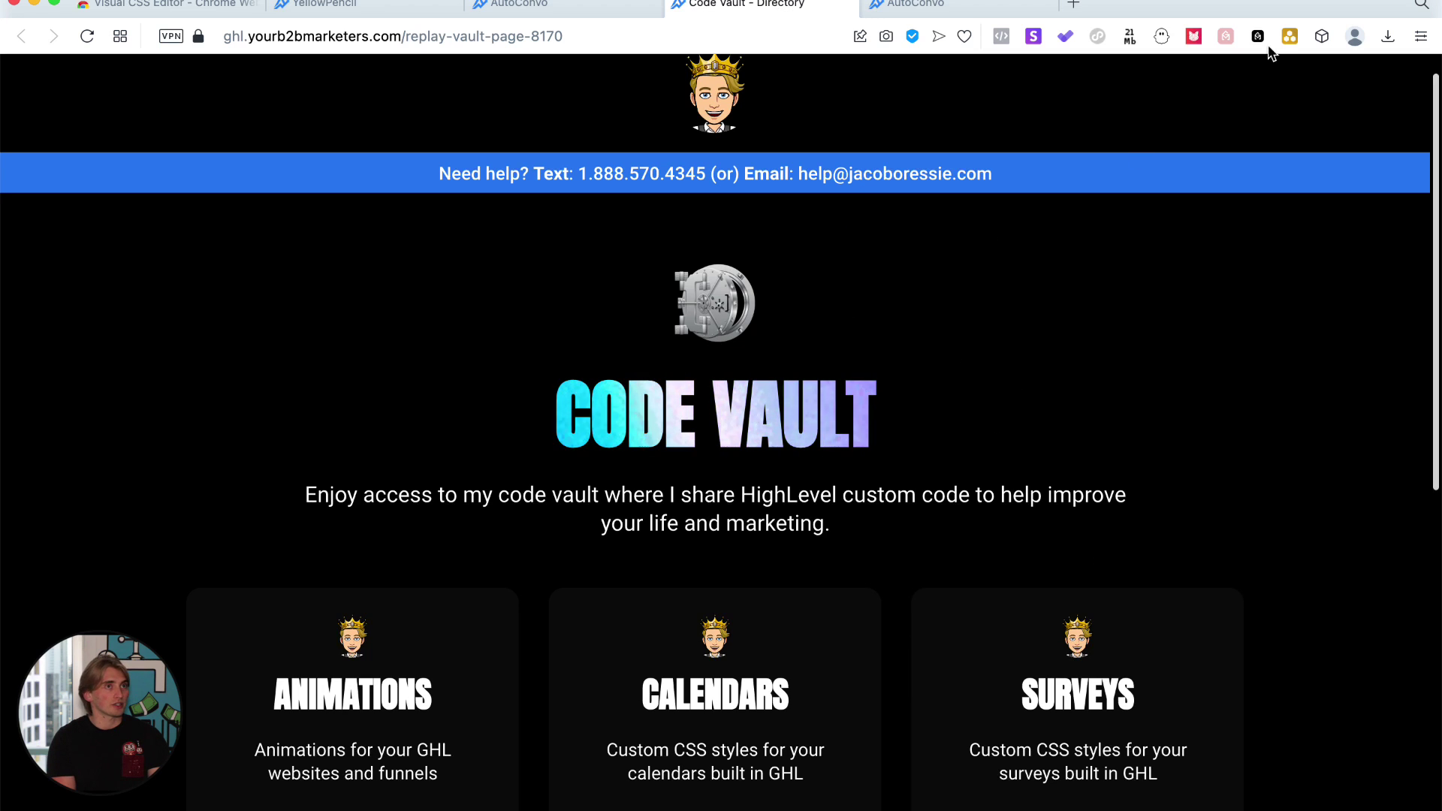
pyautogui.click(1291, 40)
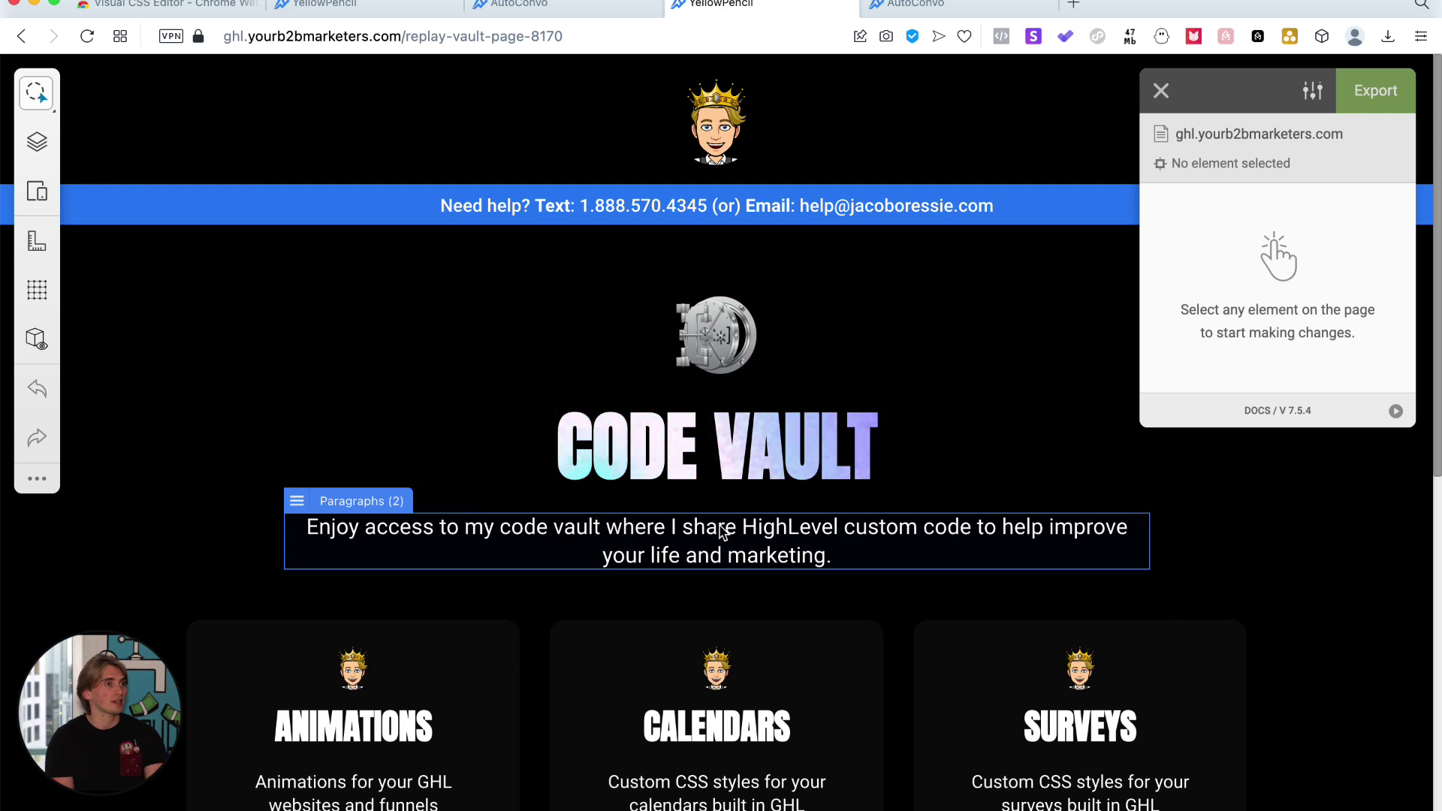
pyautogui.click(715, 565)
# - Set the intro paragraph's font weight to 700
pyautogui.click(1202, 214)
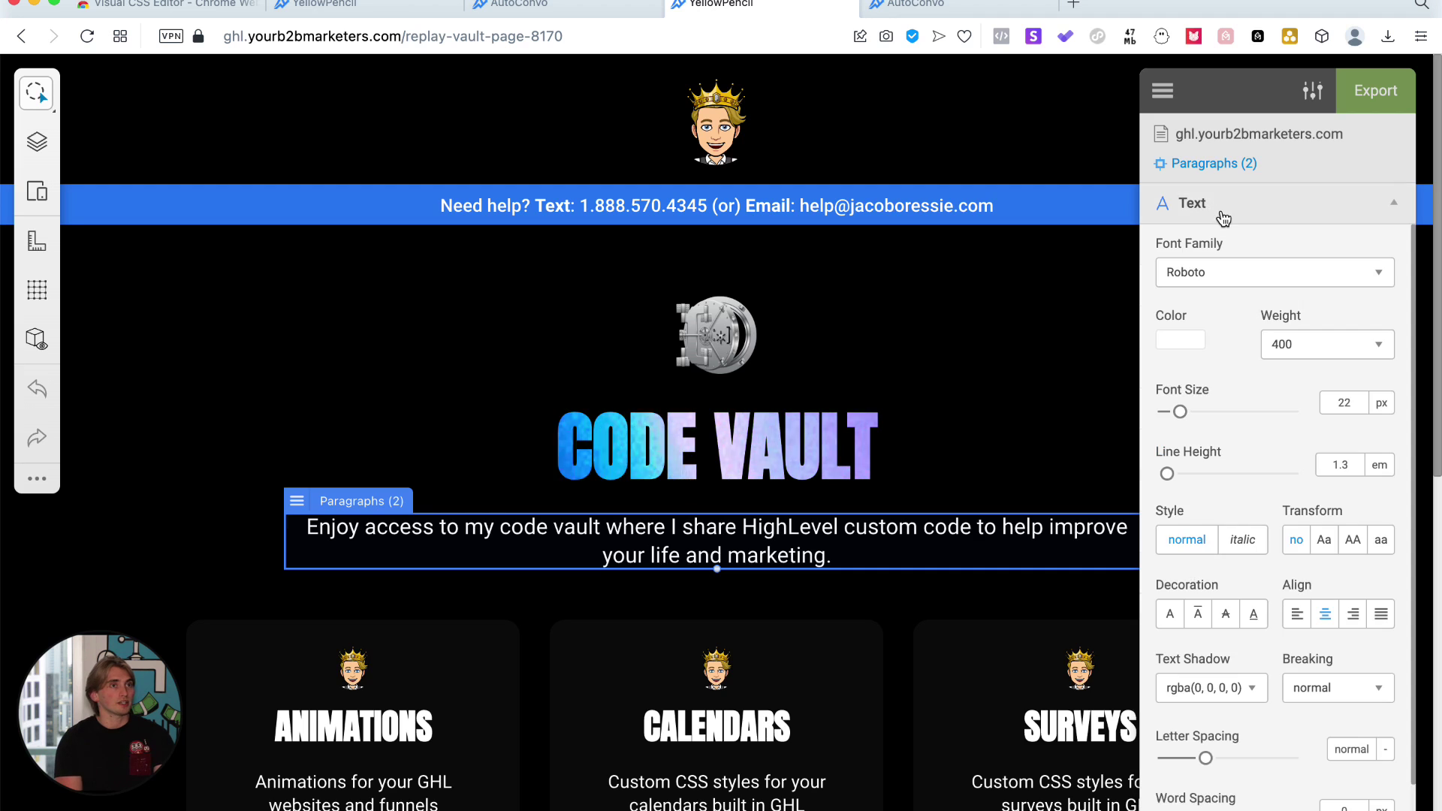
pyautogui.click(1304, 345)
pyautogui.click(1309, 465)
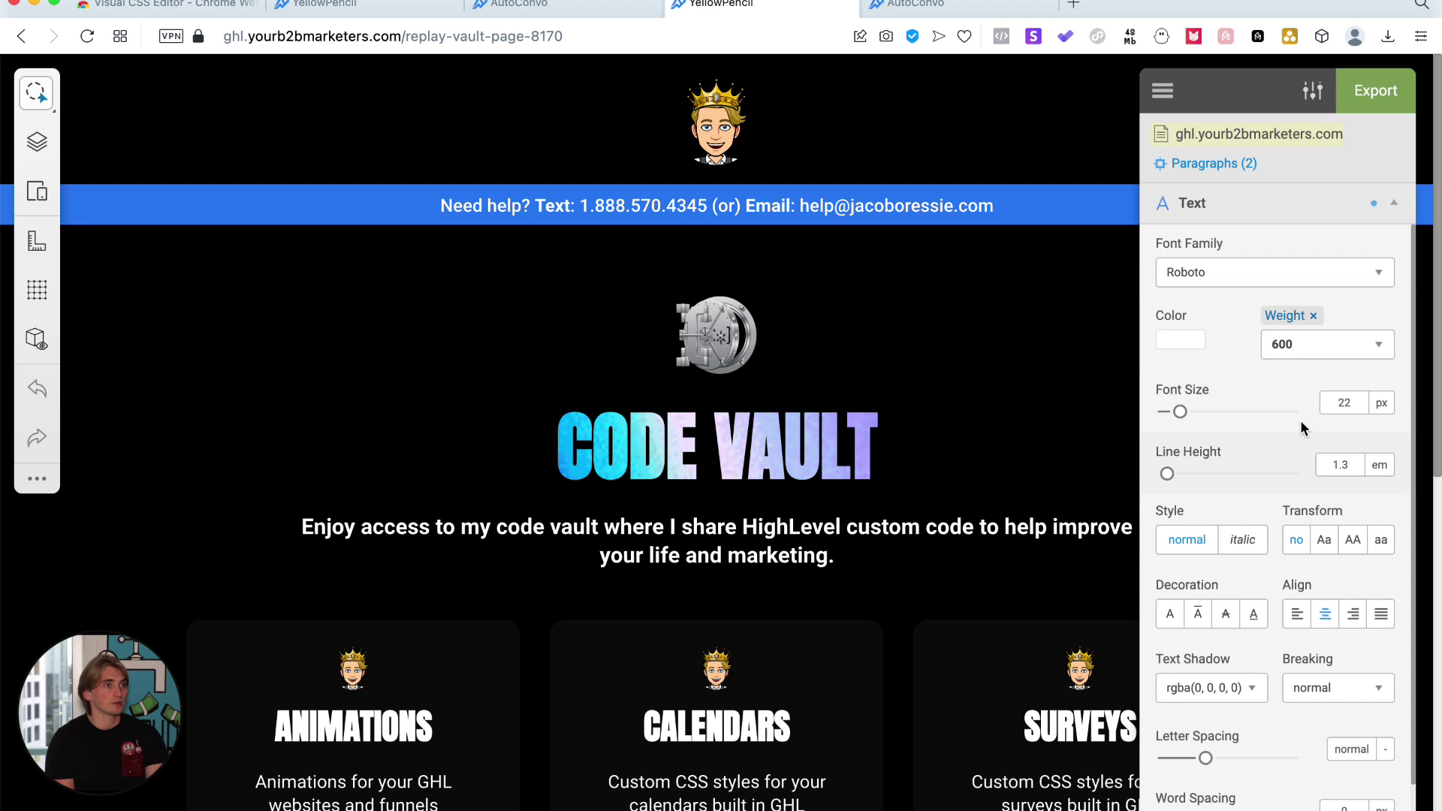
pyautogui.click(1313, 345)
pyautogui.click(1295, 494)
pyautogui.click(1311, 345)
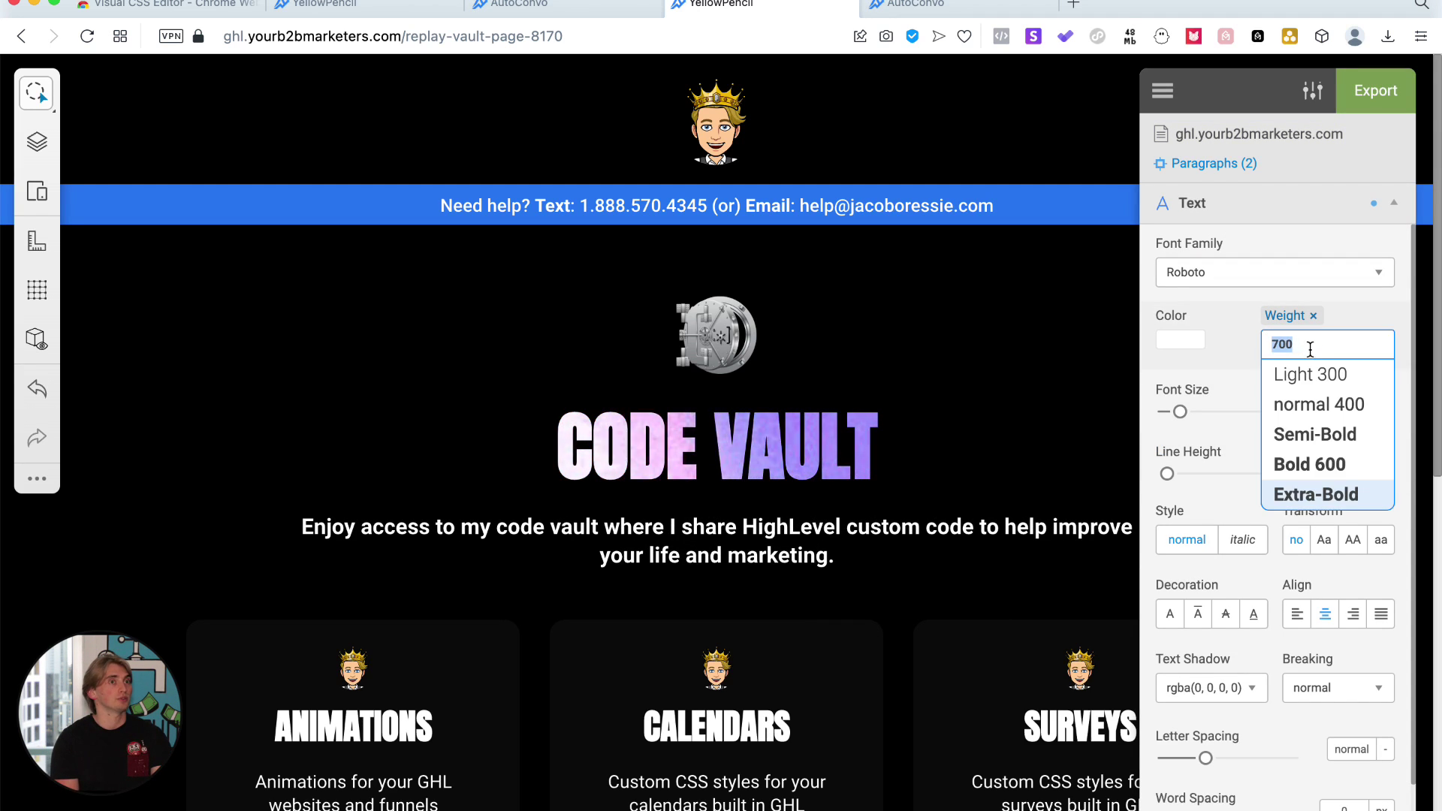
pyautogui.click(1211, 363)
pyautogui.scroll(-2, 1224, 404)
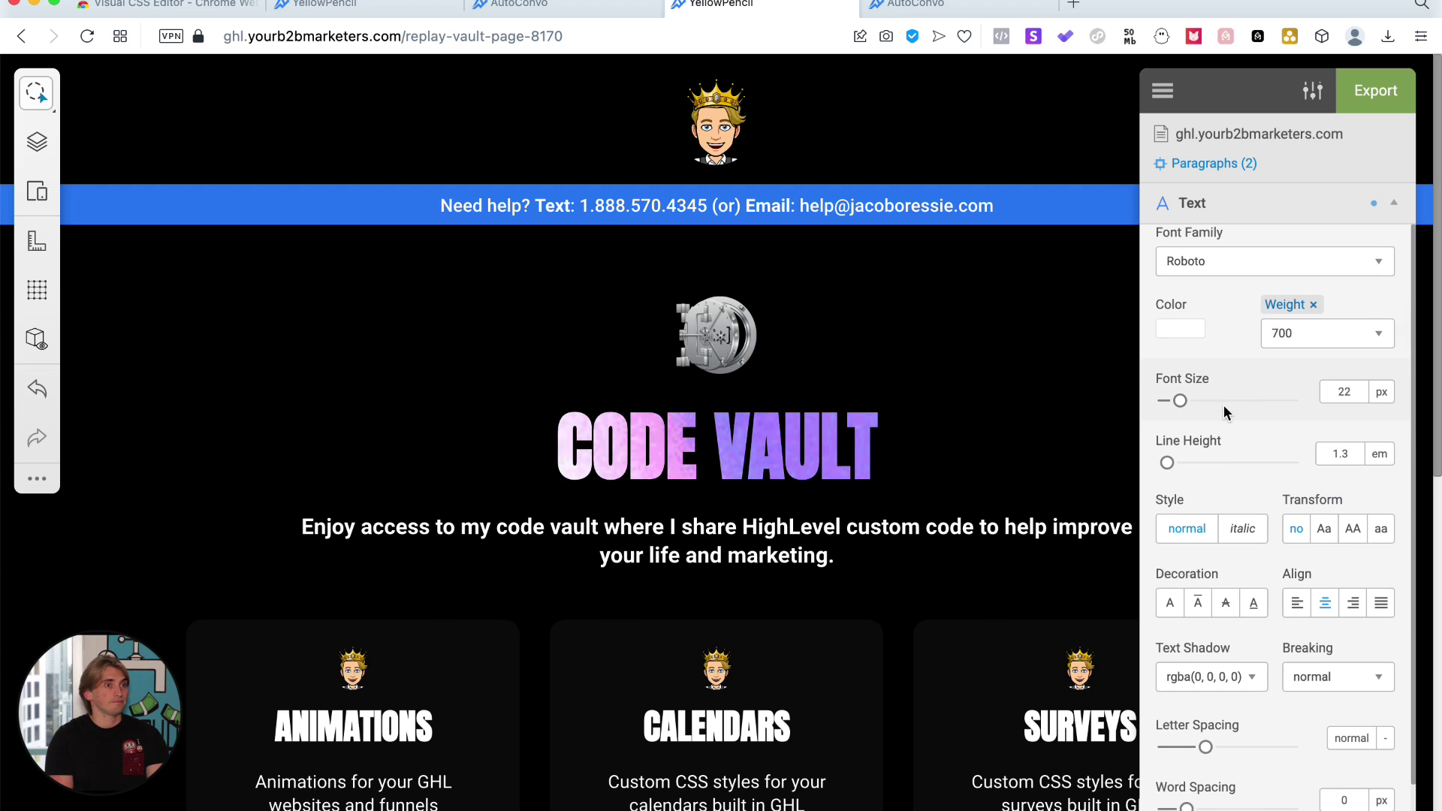
# - Check the paragraph's shadow and border settings, leaving both empty, then deselect it
pyautogui.click(1227, 211)
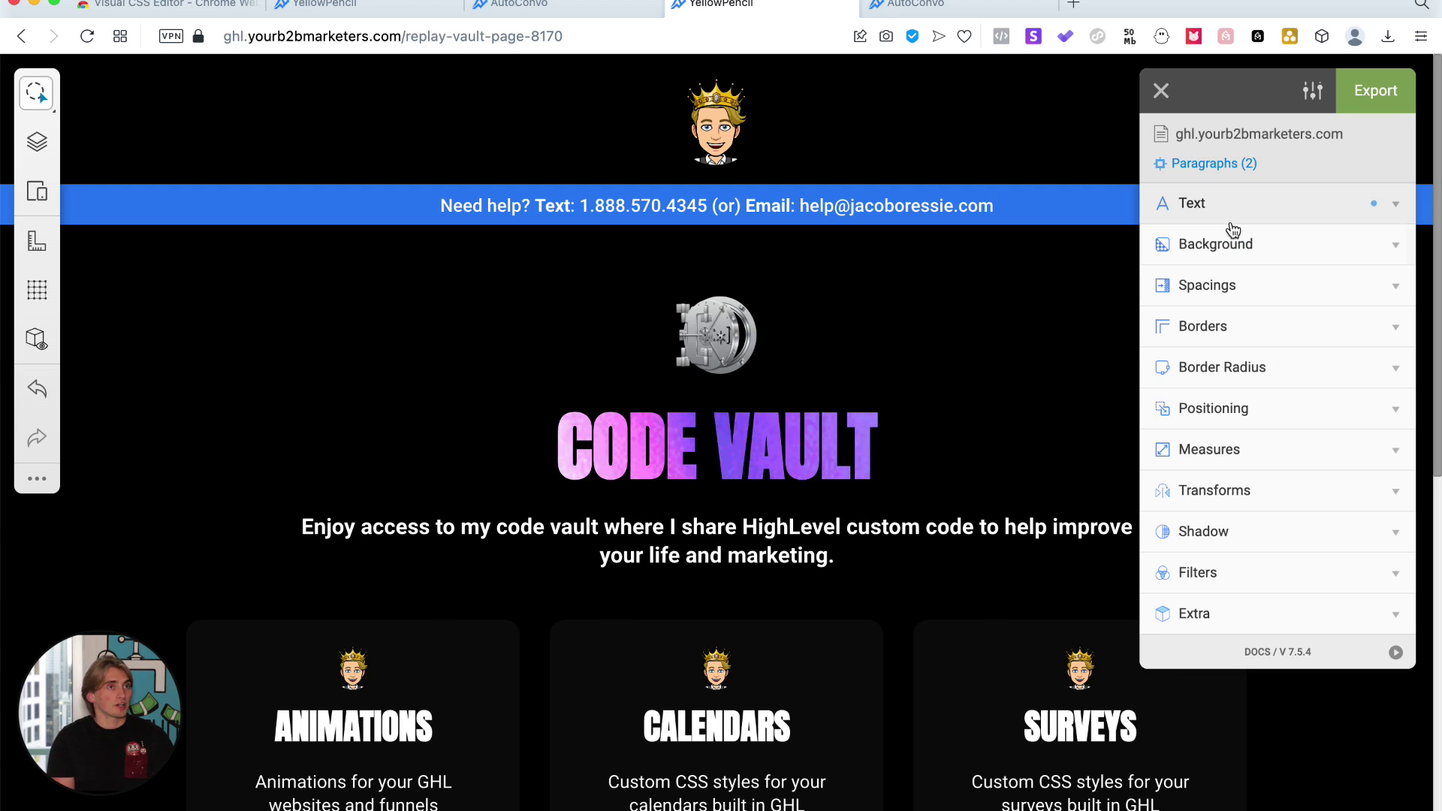
pyautogui.click(1264, 551)
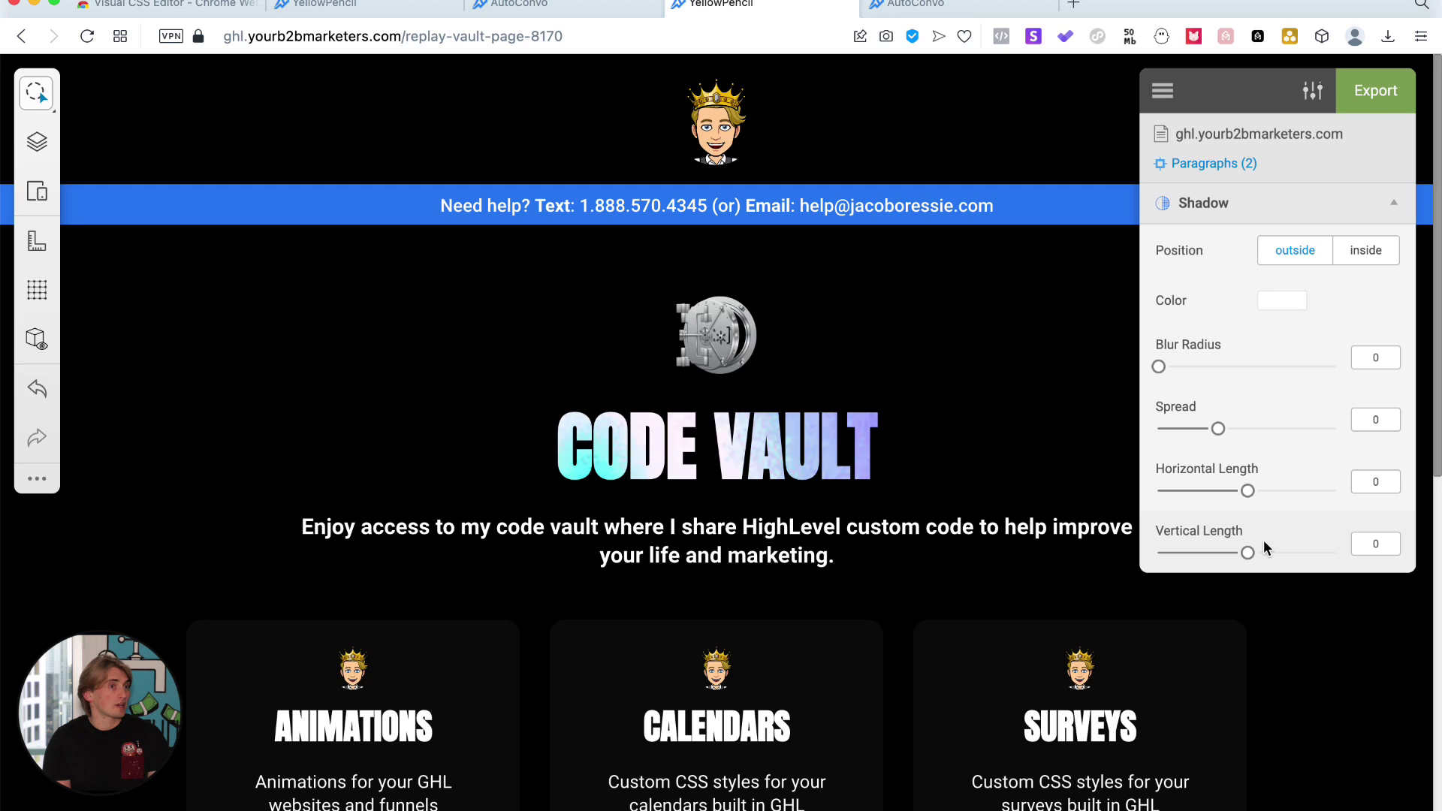
pyautogui.click(1269, 213)
pyautogui.click(1249, 337)
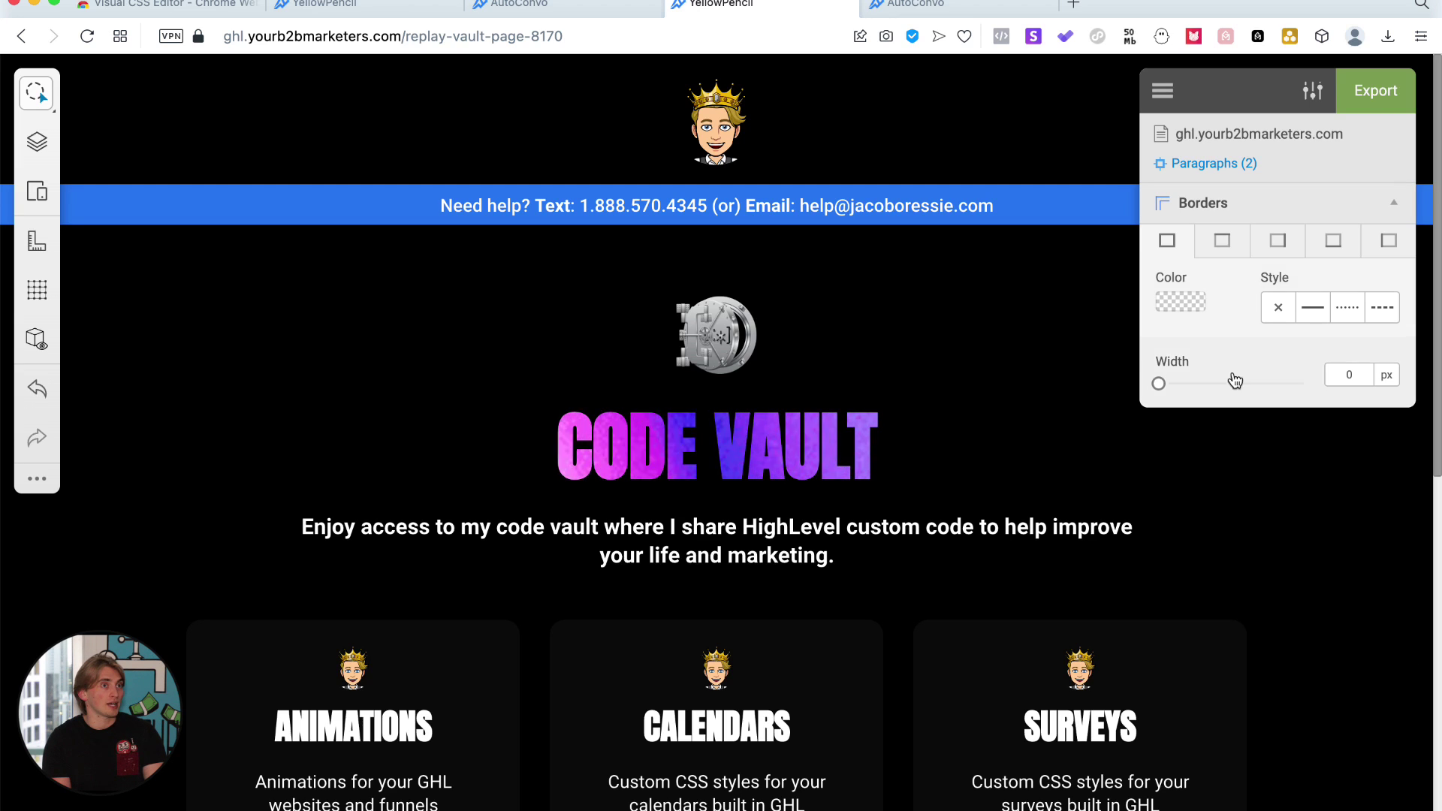
pyautogui.click(1235, 214)
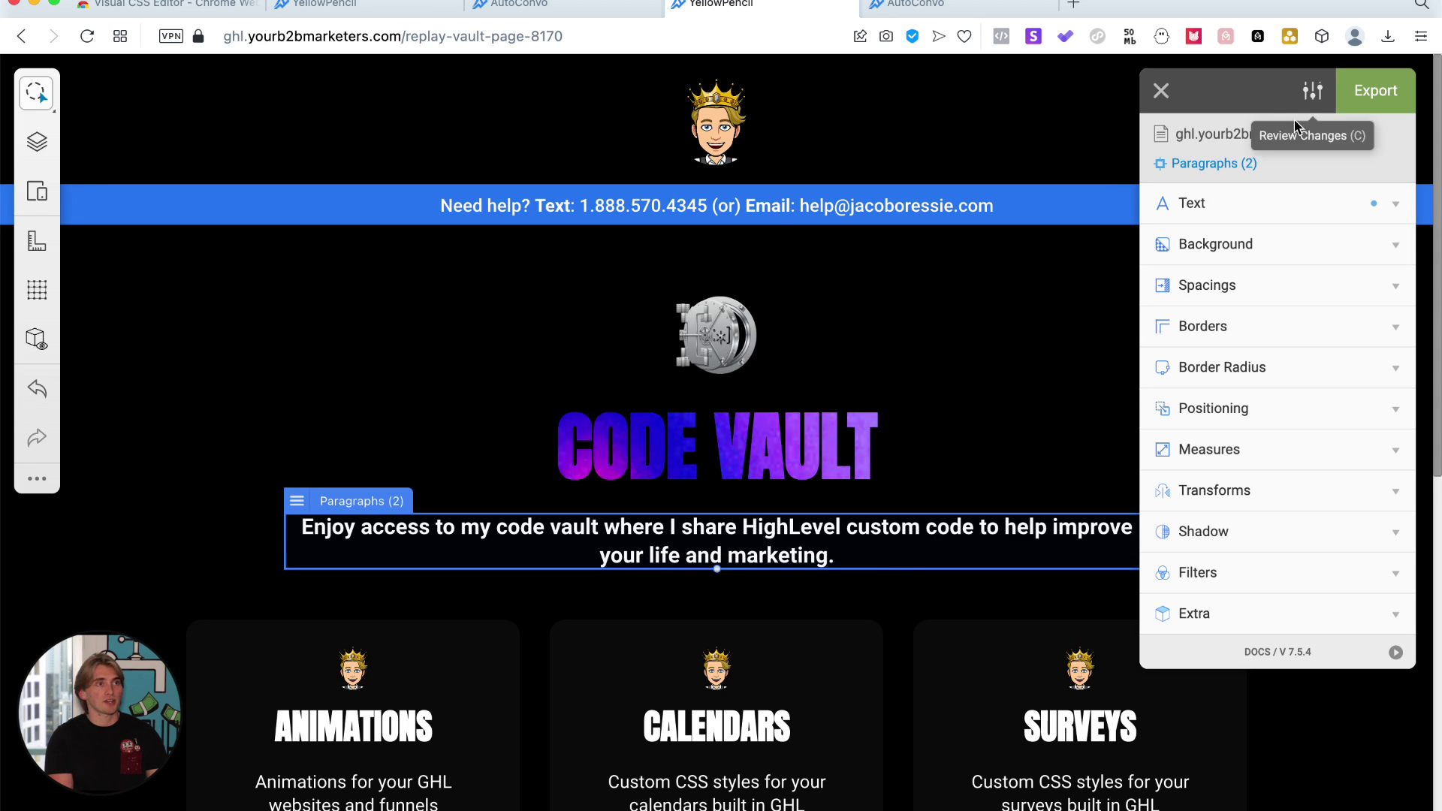
pyautogui.press('Escape')
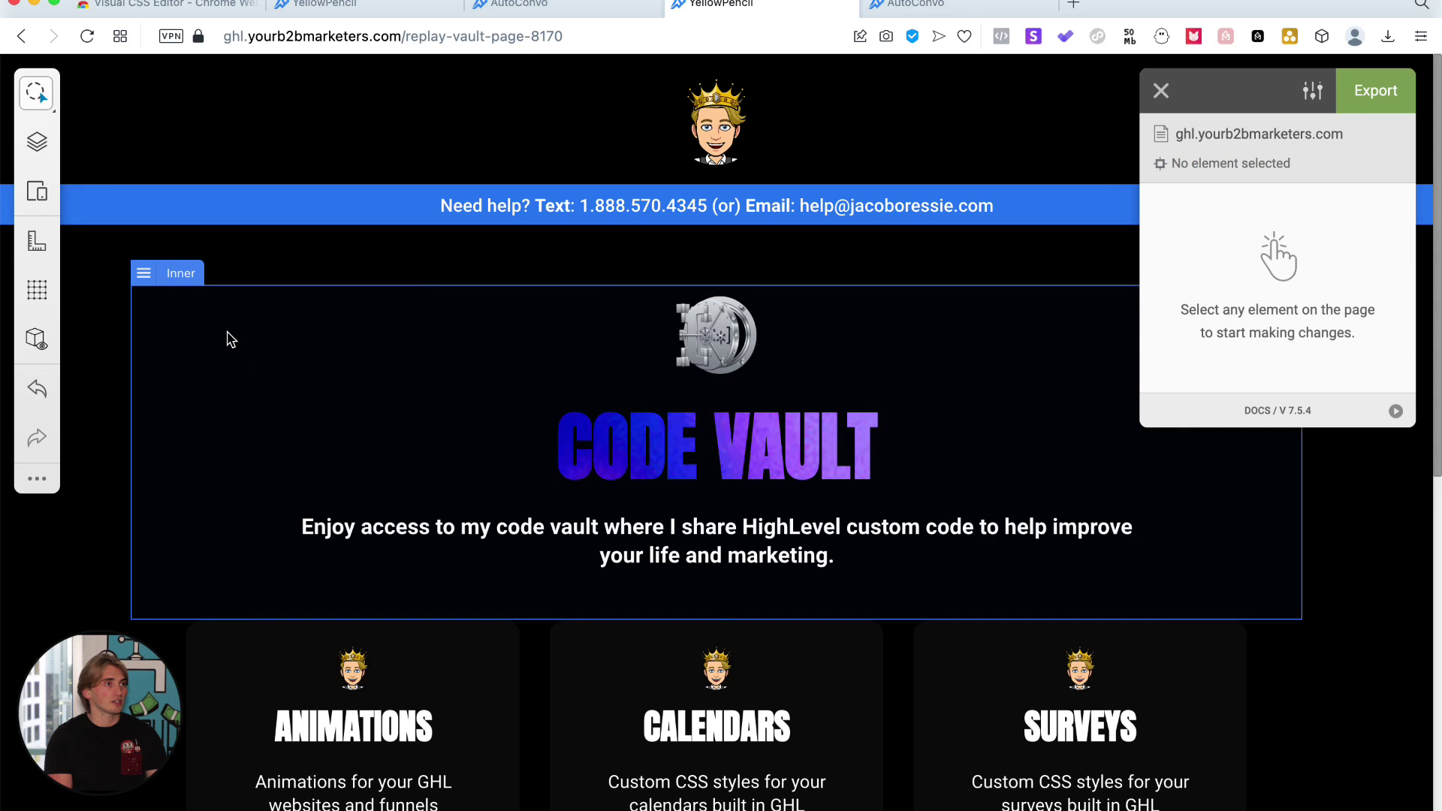
# - Set the CODE VAULT heading background to dark red #890000 and view the exported CSS
pyautogui.click(228, 335)
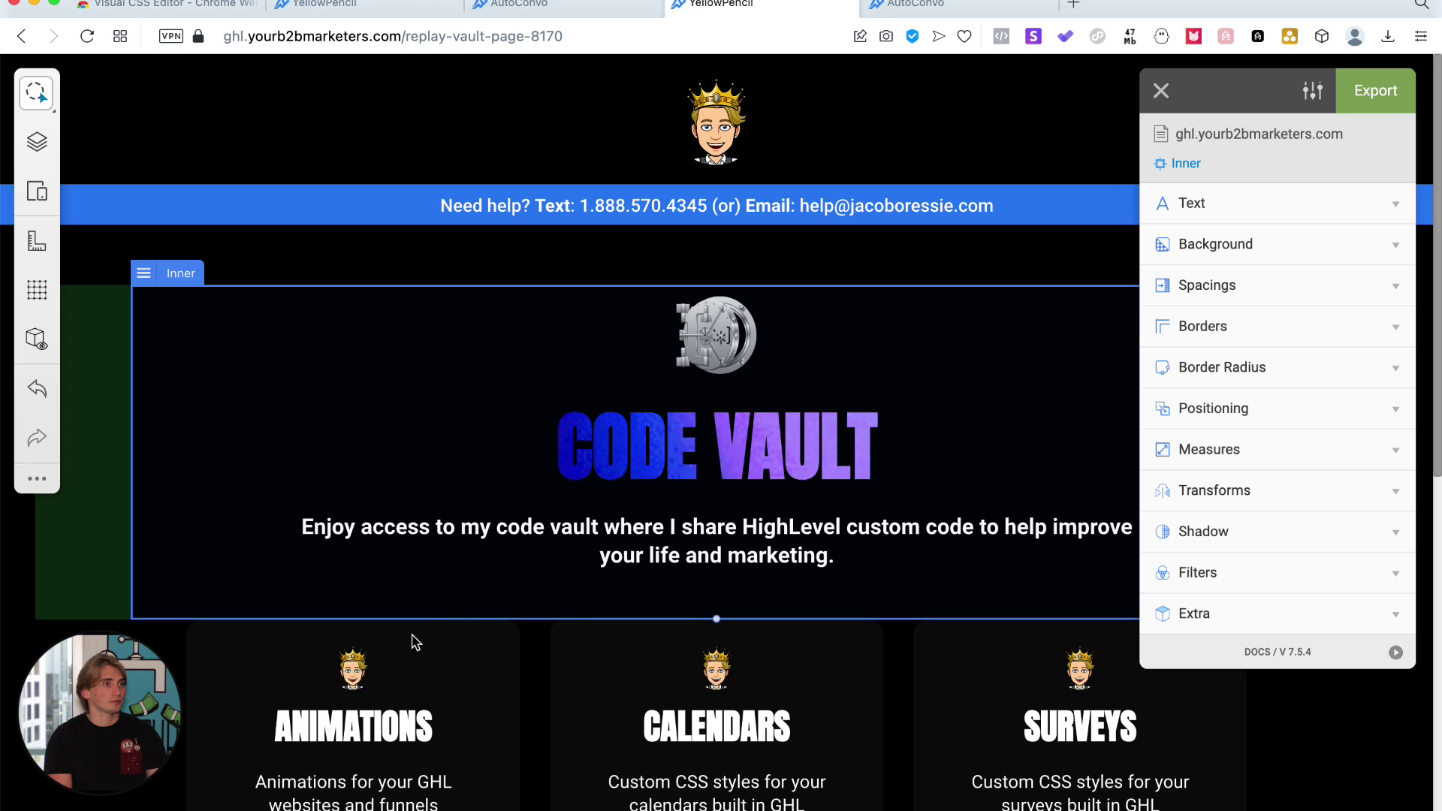
pyautogui.press('Escape')
pyautogui.click(401, 423)
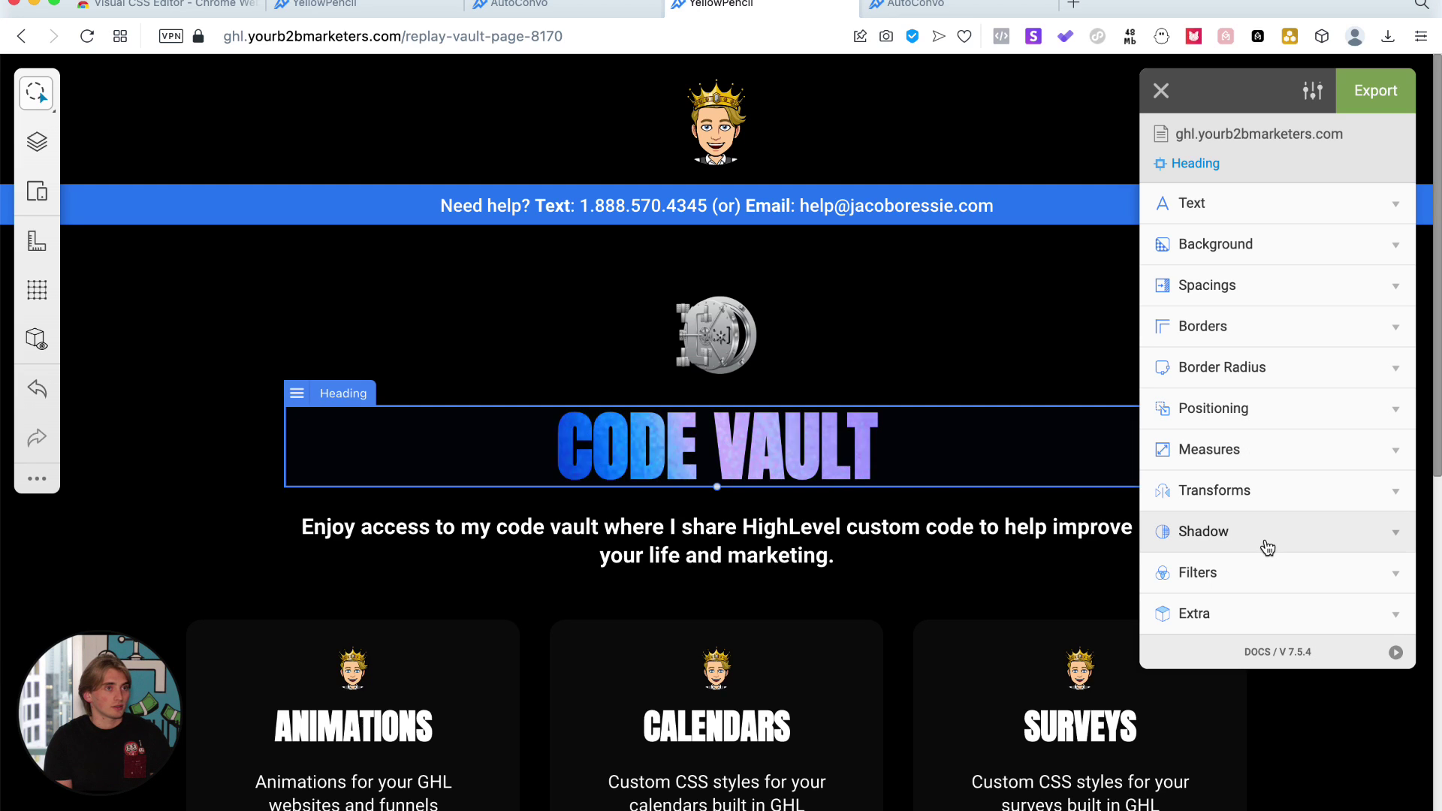
pyautogui.click(1262, 244)
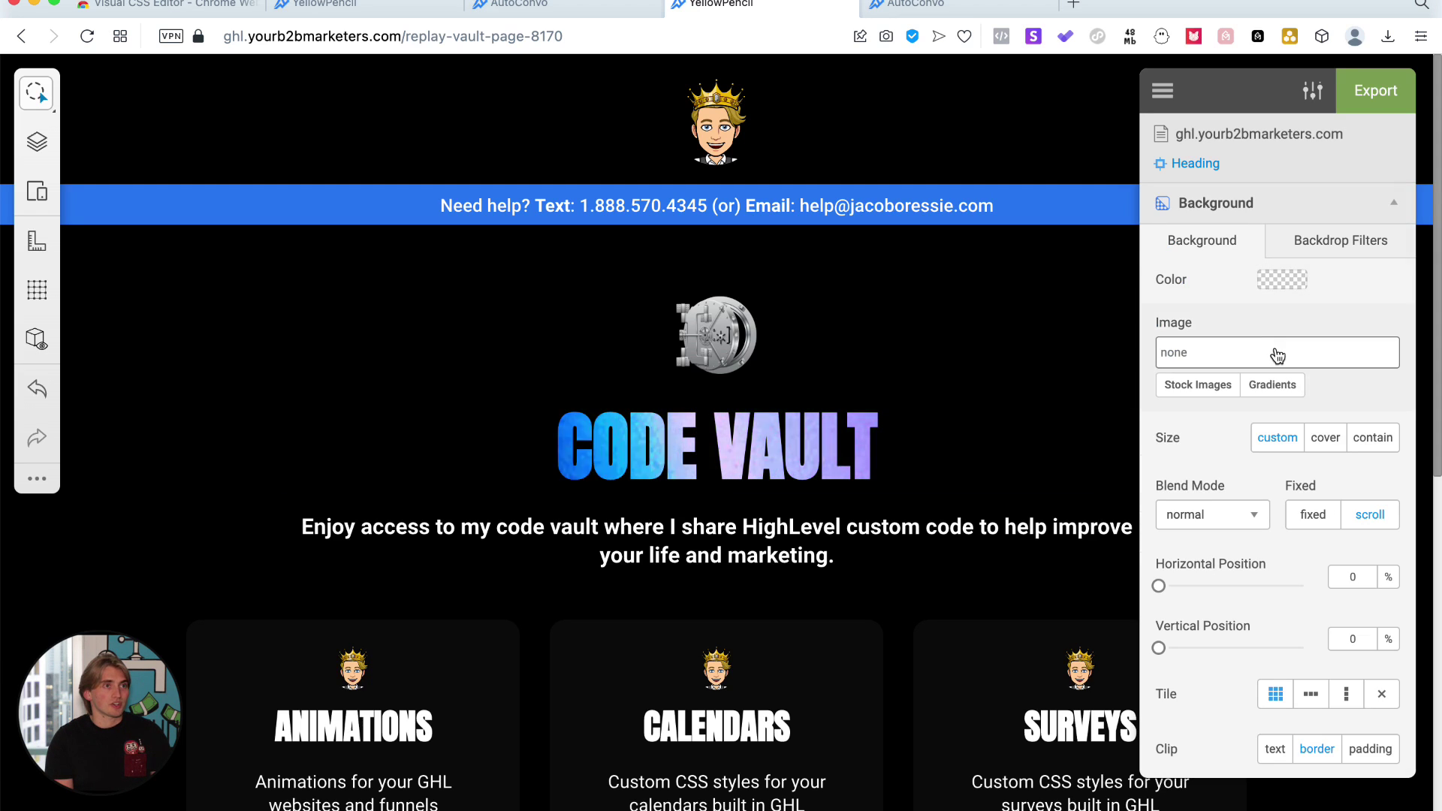
pyautogui.click(1297, 271)
pyautogui.moveTo(1268, 373); pyautogui.dragTo(1406, 393)
pyautogui.click(1001, 311)
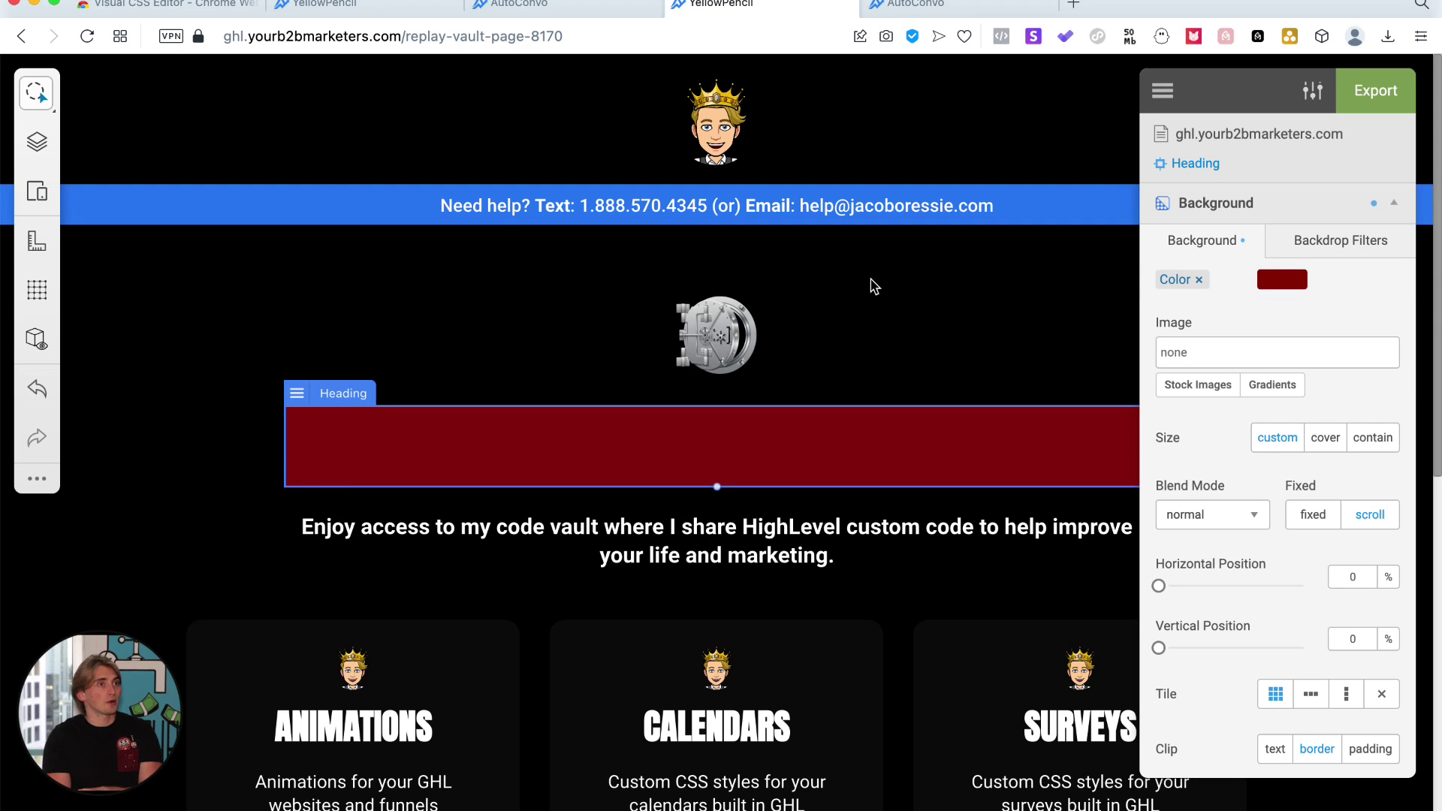
pyautogui.click(1377, 91)
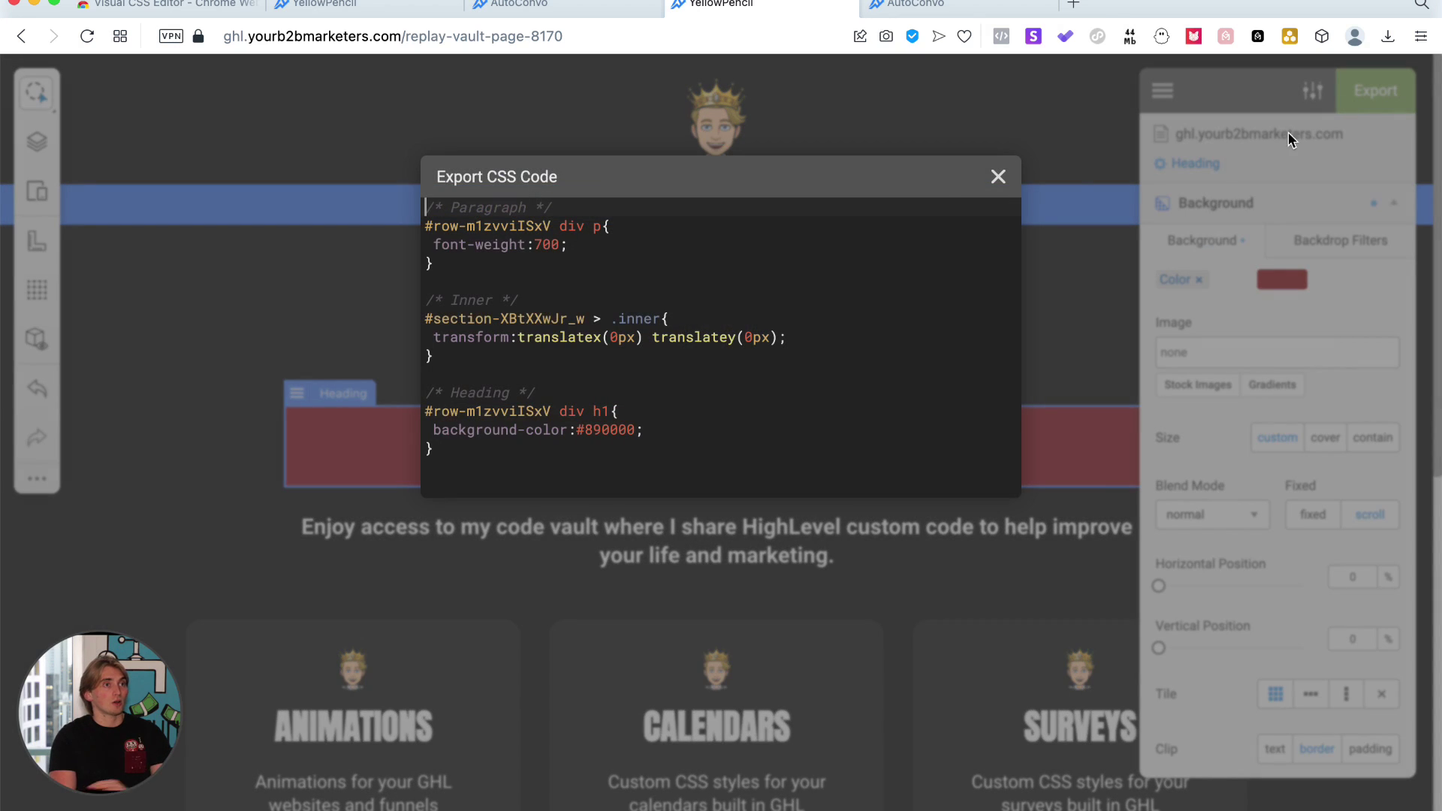
# - Select all the exported CSS and return to the AutoConvo page builder's page settings
pyautogui.click(792, 282)
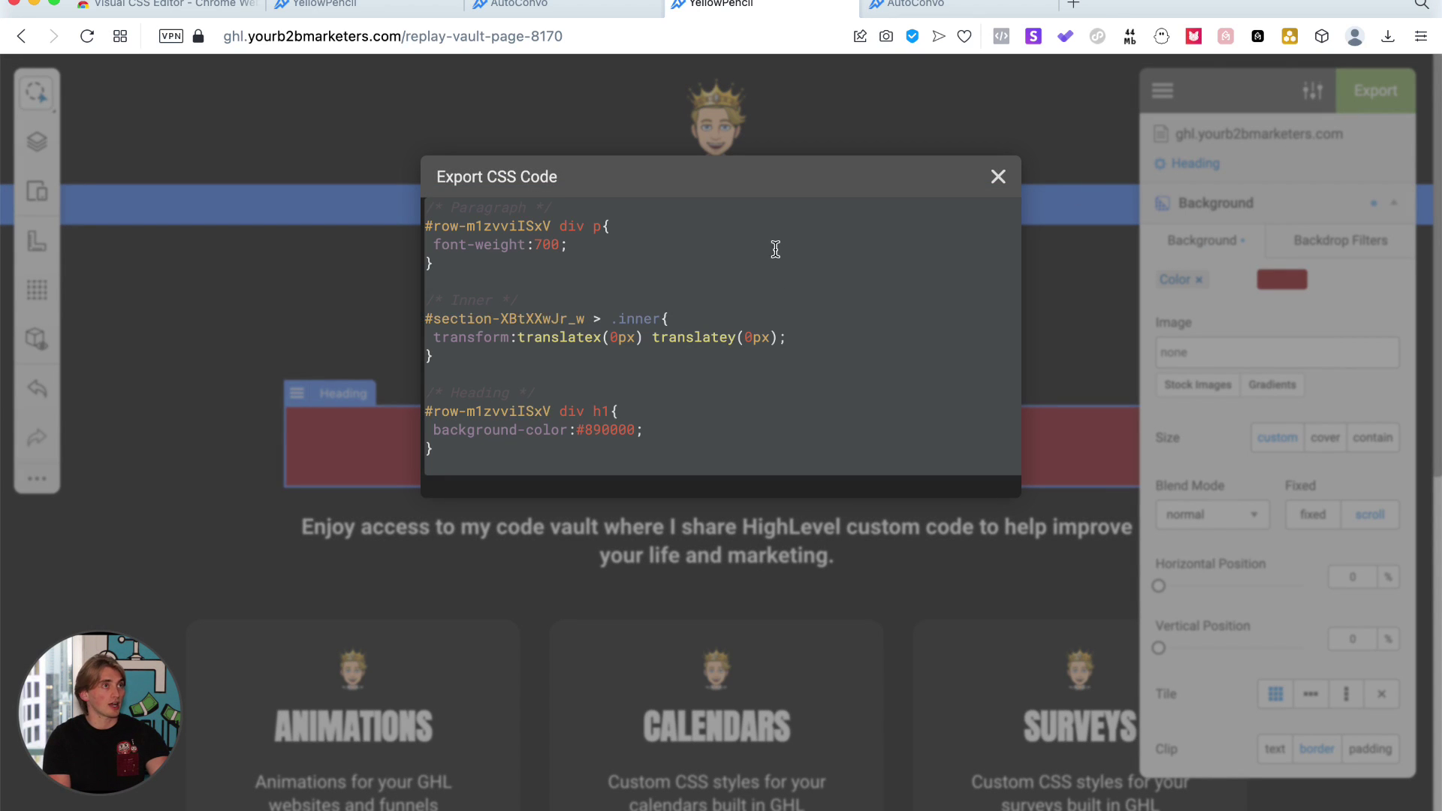
pyautogui.click(931, 6)
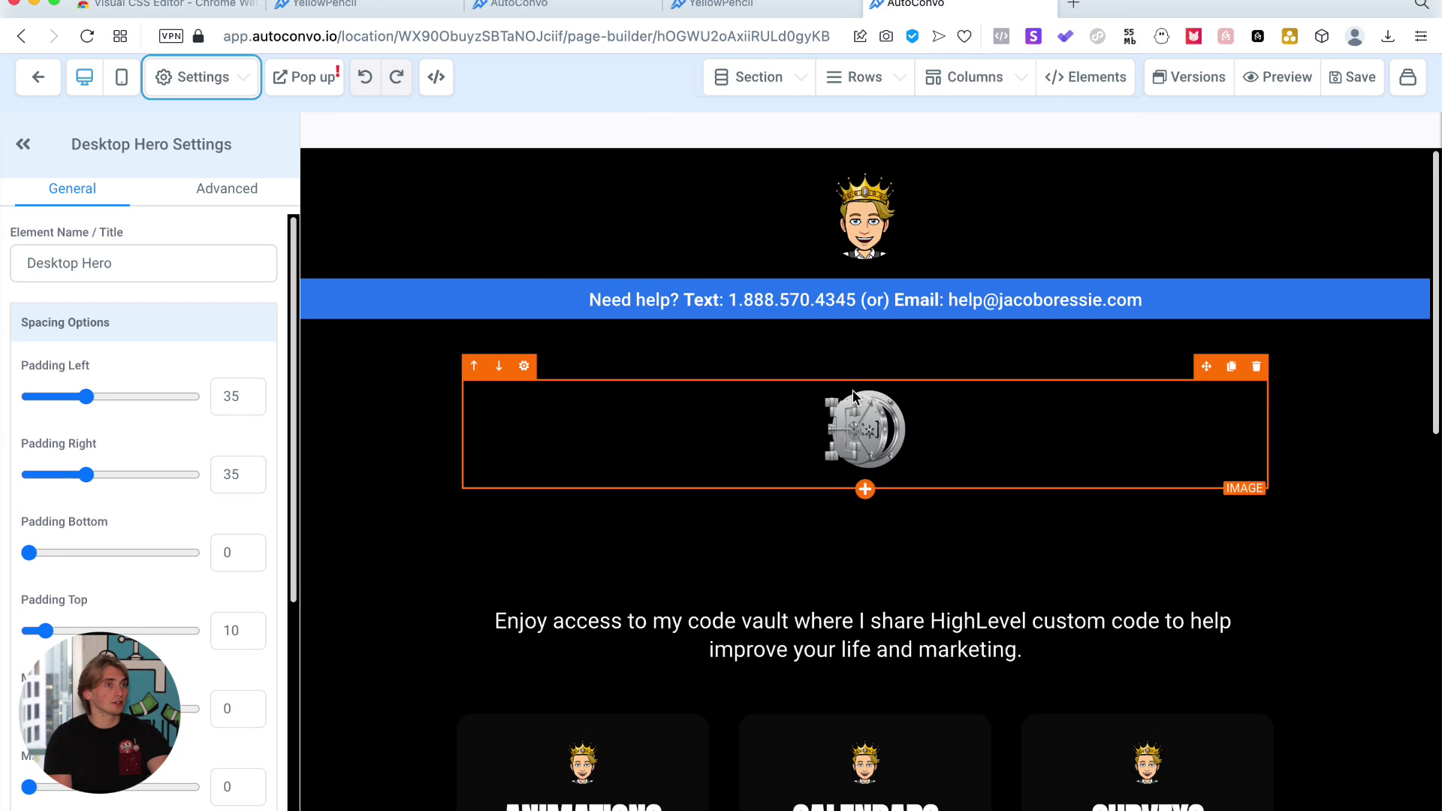
pyautogui.click(189, 79)
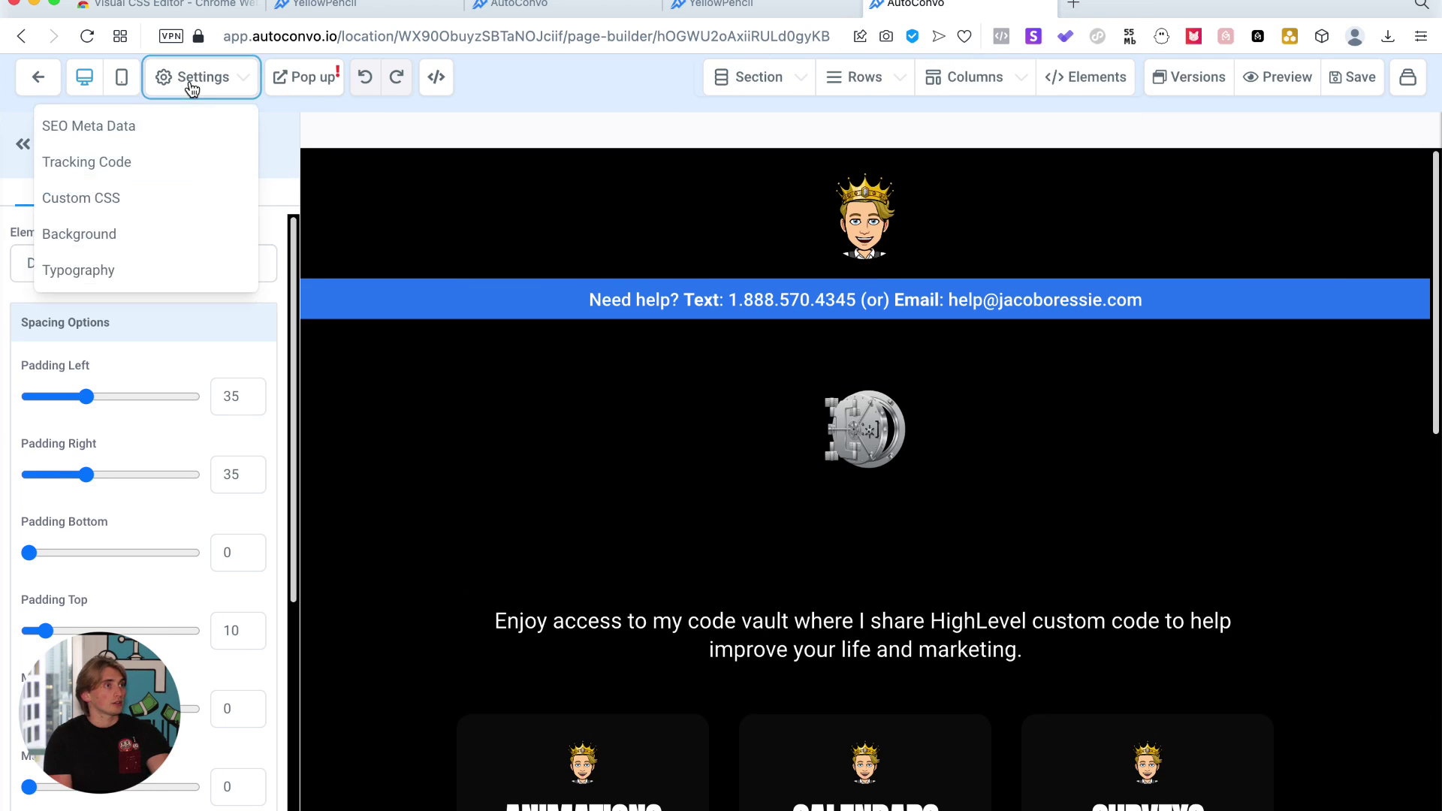
# - Review the Code Vault page's custom CSS, leave it unchanged, and save the page
pyautogui.click(110, 197)
pyautogui.click(382, 277)
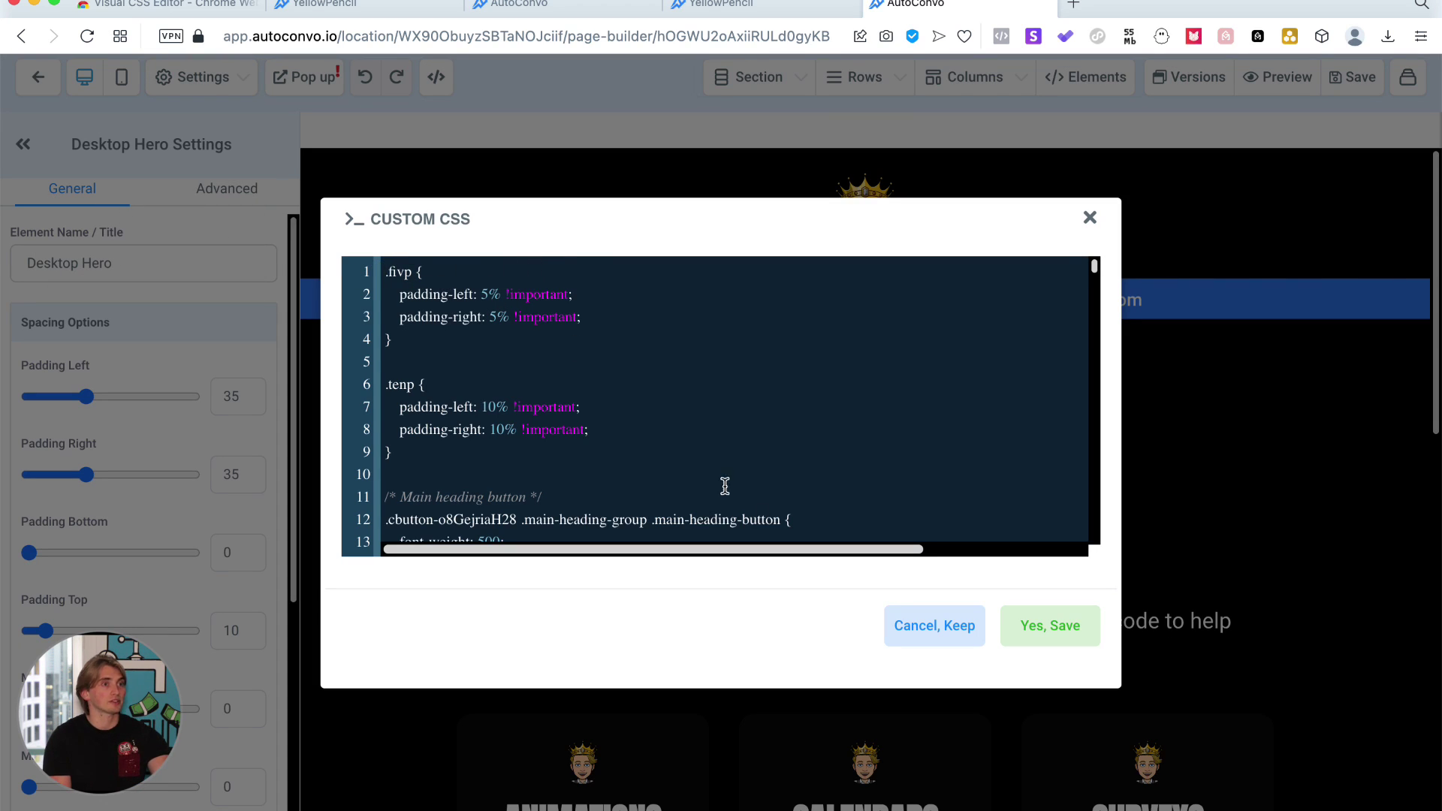
pyautogui.click(1088, 219)
pyautogui.click(1338, 89)
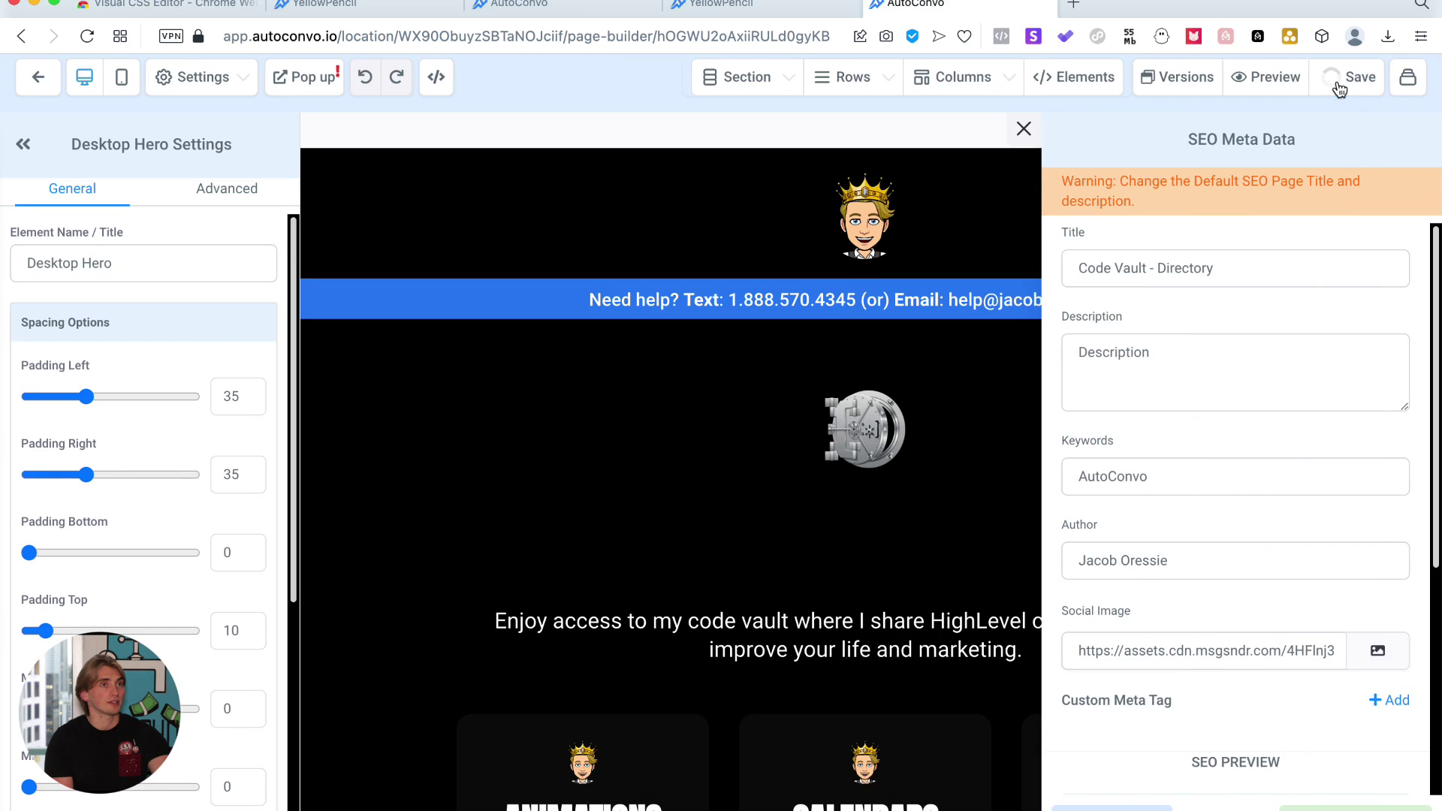